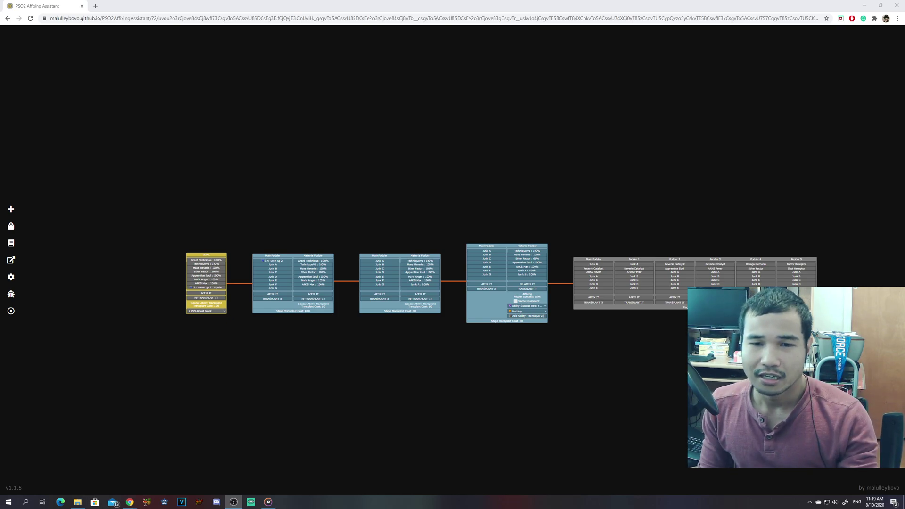
- Examine the affixing chain from the goal to the later fodder stages and open the goal's ability selection
scroll(384, 293, "up", 4)
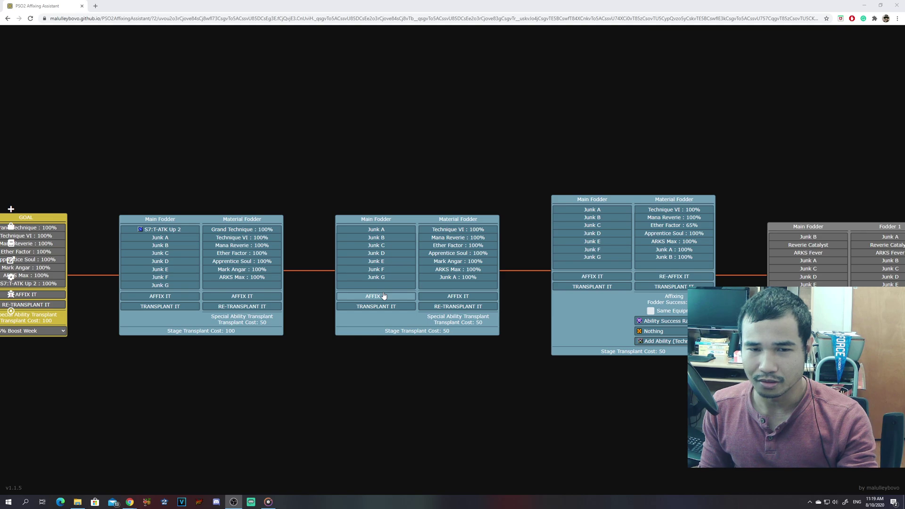
left_click_drag(383, 278, 293, 194)
left_click_drag(649, 237, 859, 279)
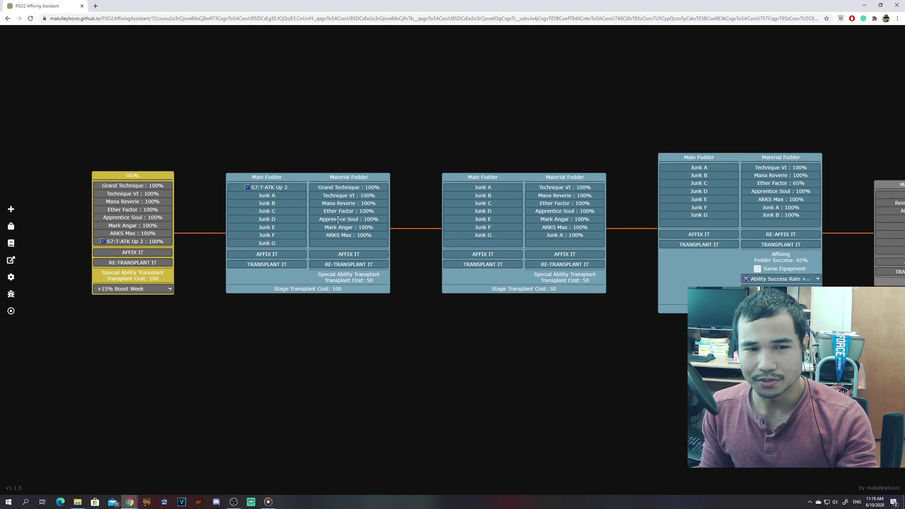
left_click_drag(262, 208, 337, 190)
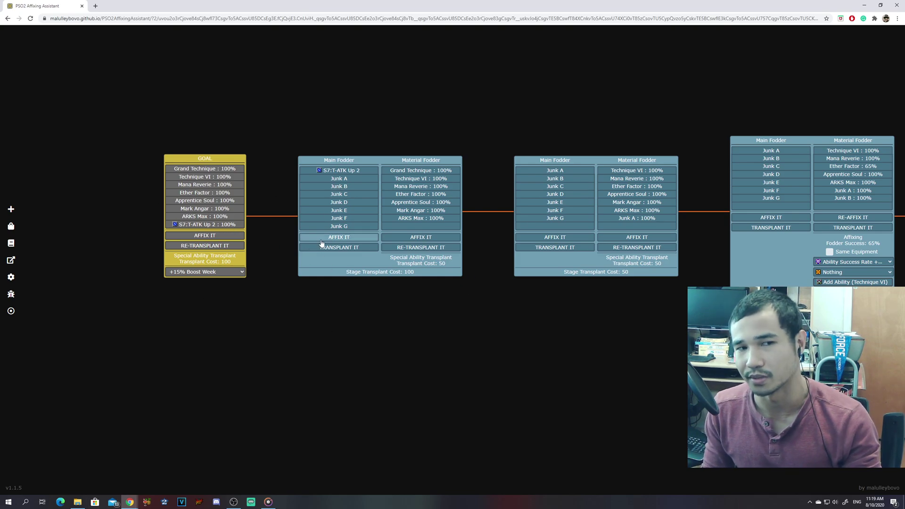
left_click(12, 211)
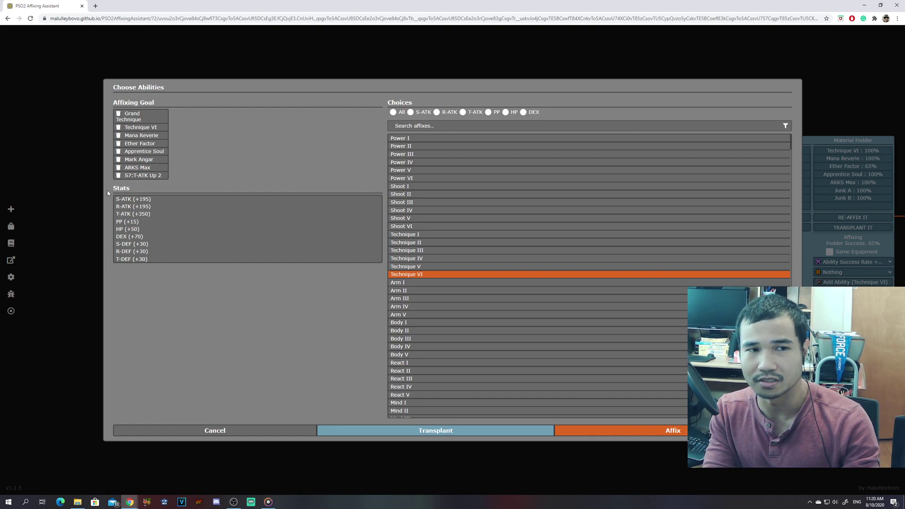
mouse_move(136, 153)
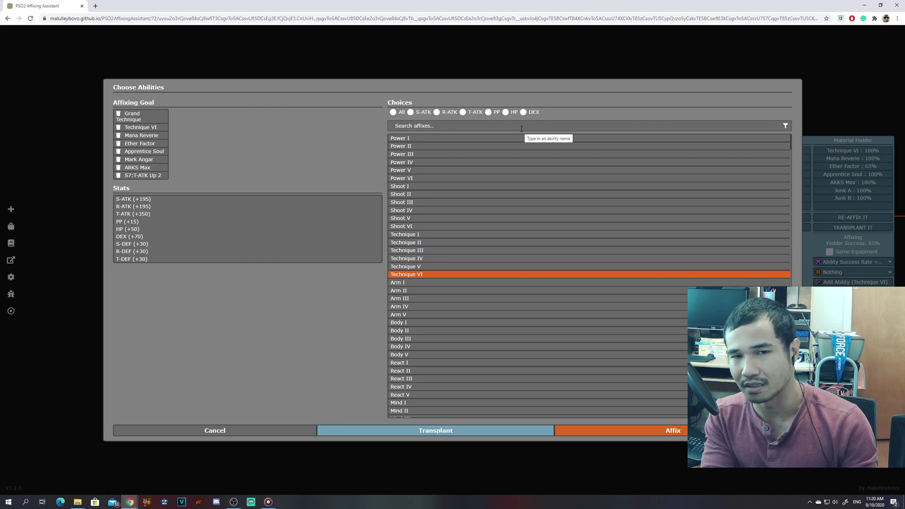
- Browse the available affix choices, search them for "mana", and close the ability selection without changes
scroll(509, 276, "down", 12)
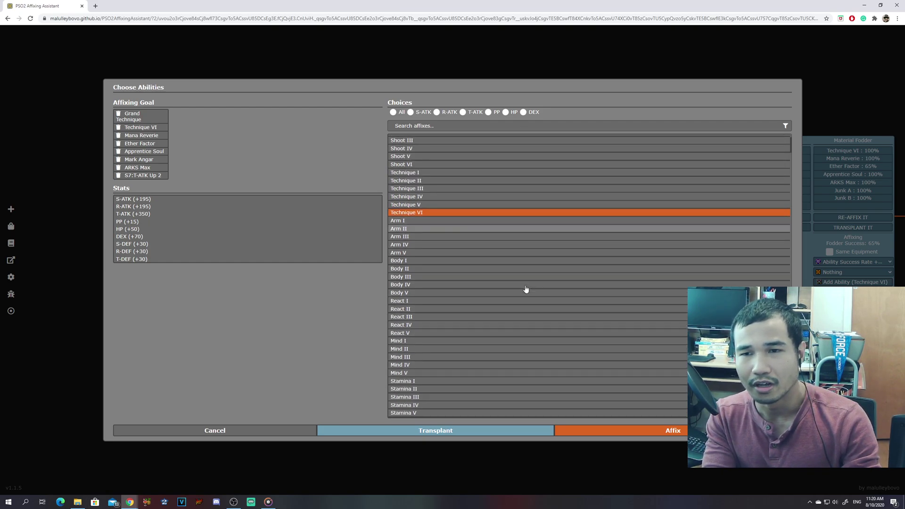
scroll(437, 255, "down", 15)
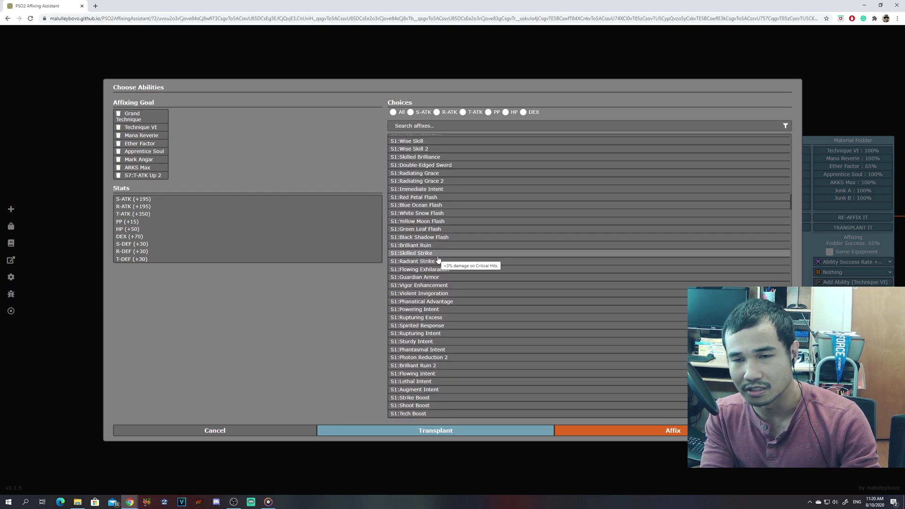
scroll(437, 258, "up", 15)
scroll(438, 255, "up", 10)
left_click(402, 127)
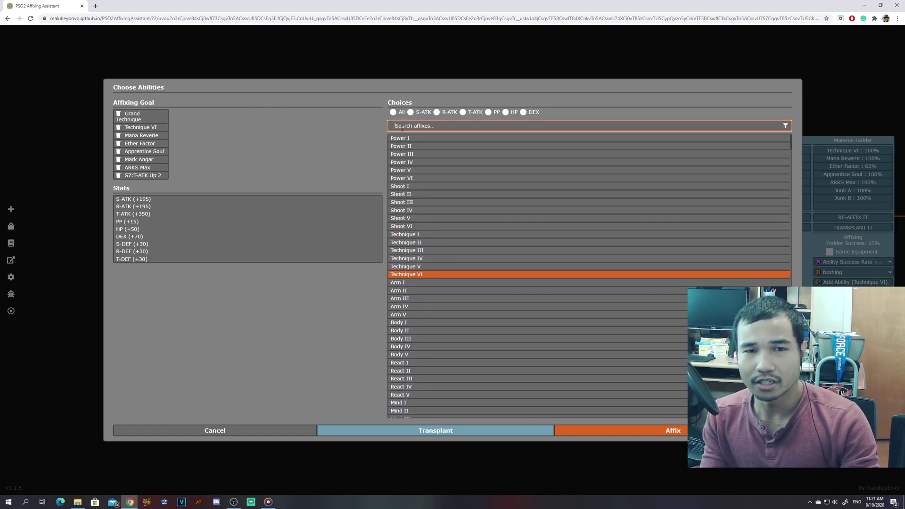
type("mana")
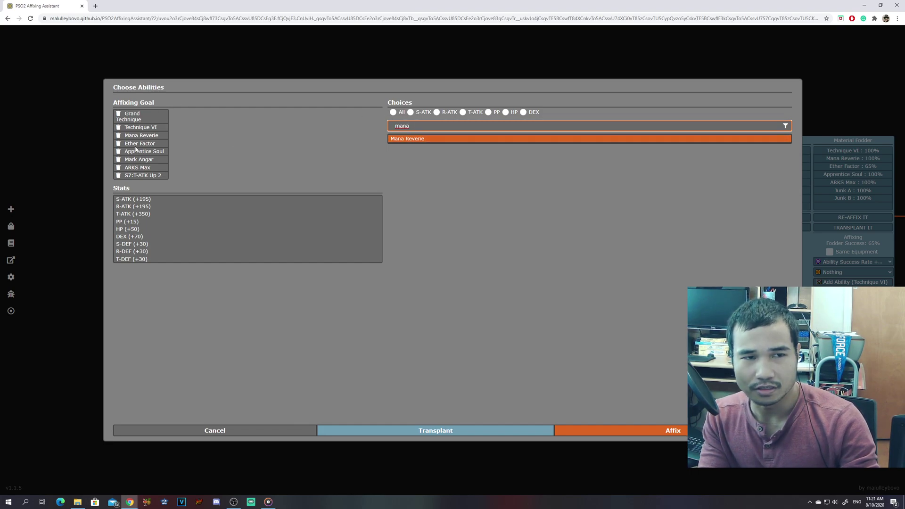
left_click(731, 79)
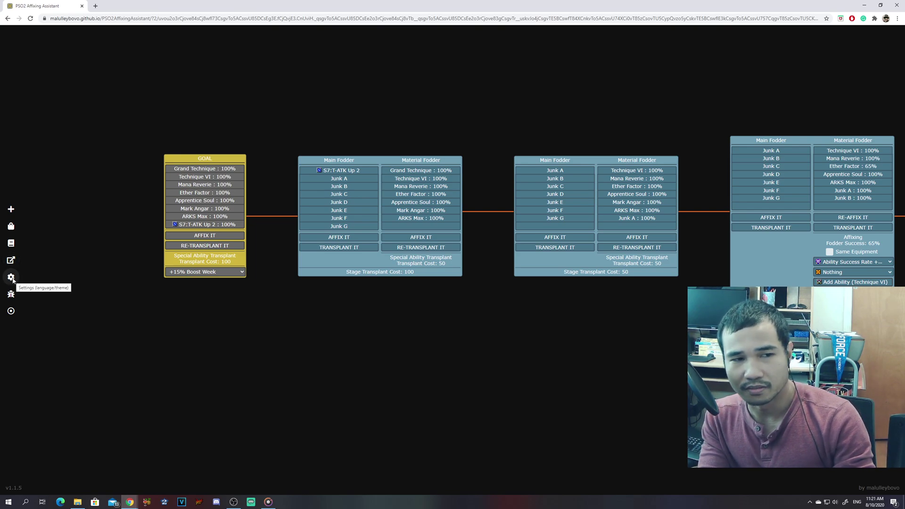
left_click(11, 210)
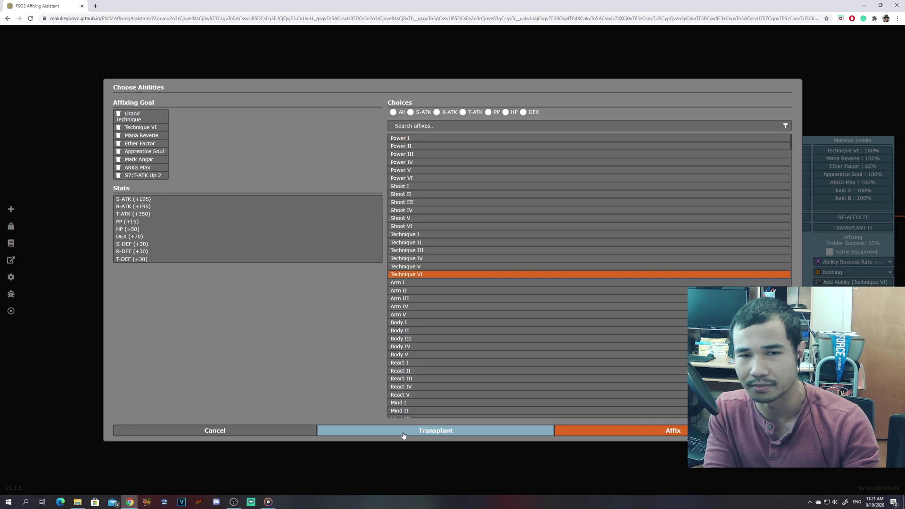
left_click(269, 430)
left_click_drag(313, 298, 770, 242)
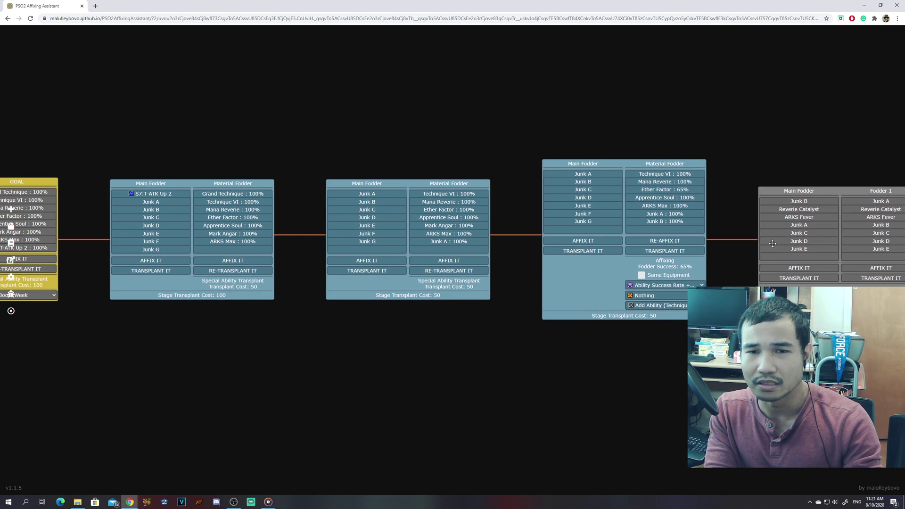
left_click_drag(423, 323, 607, 308)
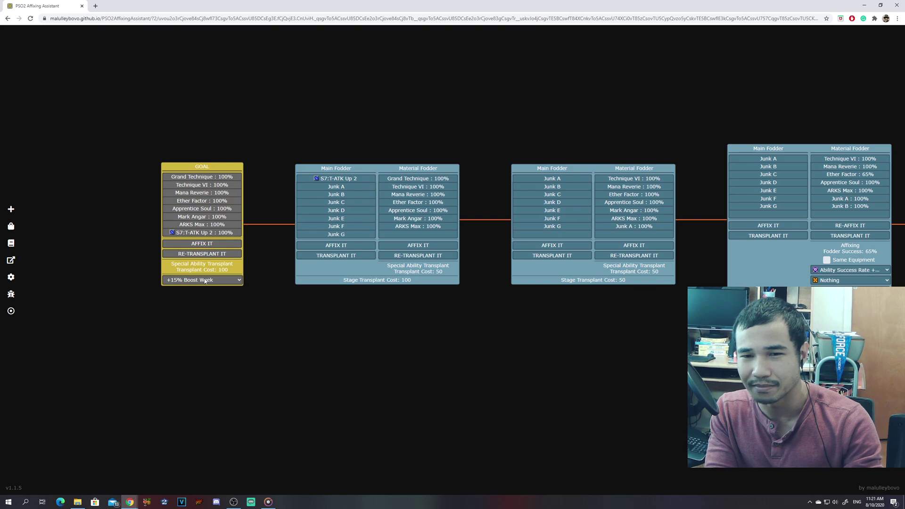
- Bring up the affixing methods for the eight goal abilities, examine each affix's choices, and close them without confirming
left_click(11, 209)
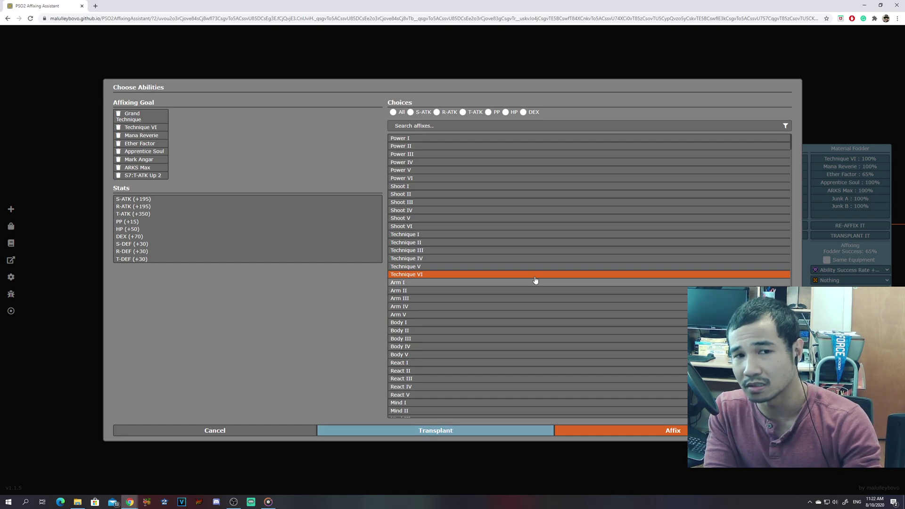
left_click(679, 431)
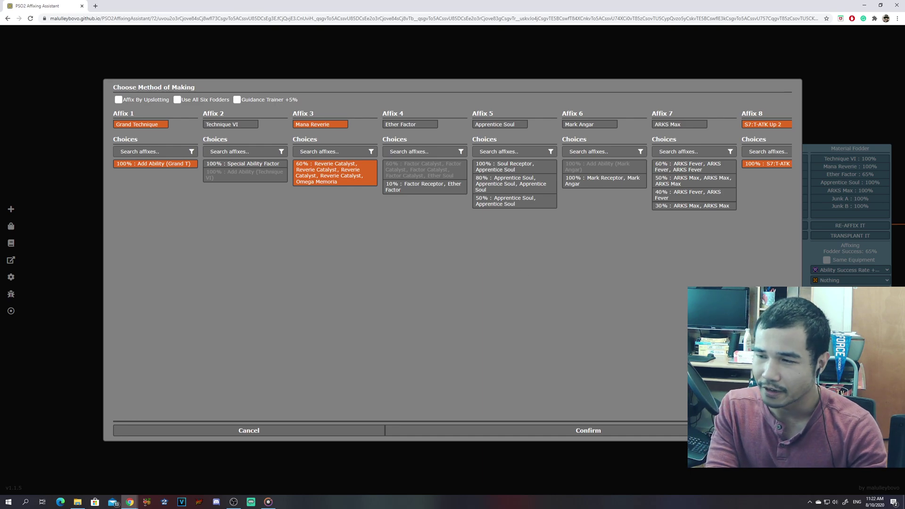
left_click(69, 178)
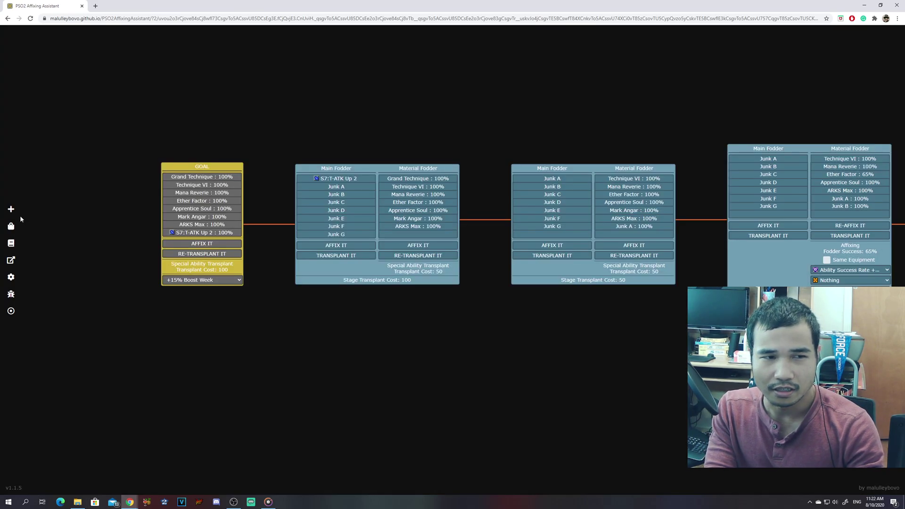
- Reopen the ability selection, search the affix choices for "guidan", and clear the search
left_click(11, 209)
left_click(487, 126)
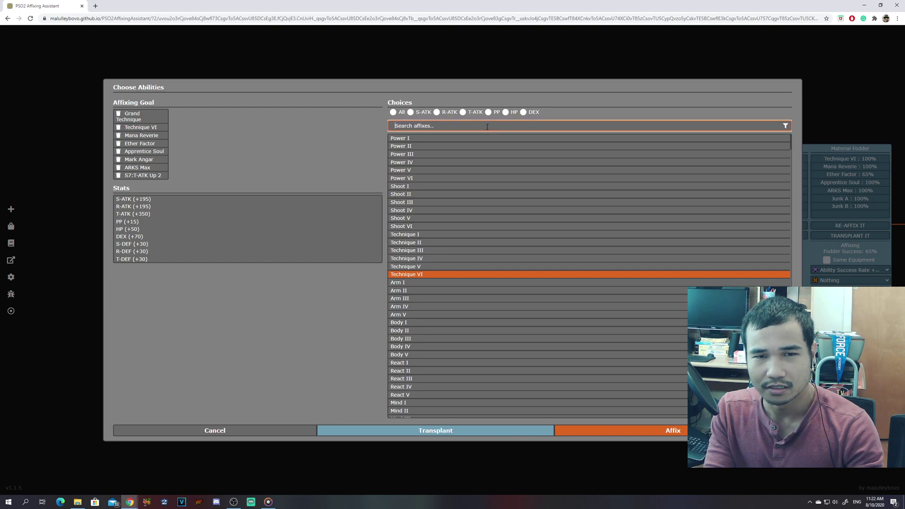
type("guidan")
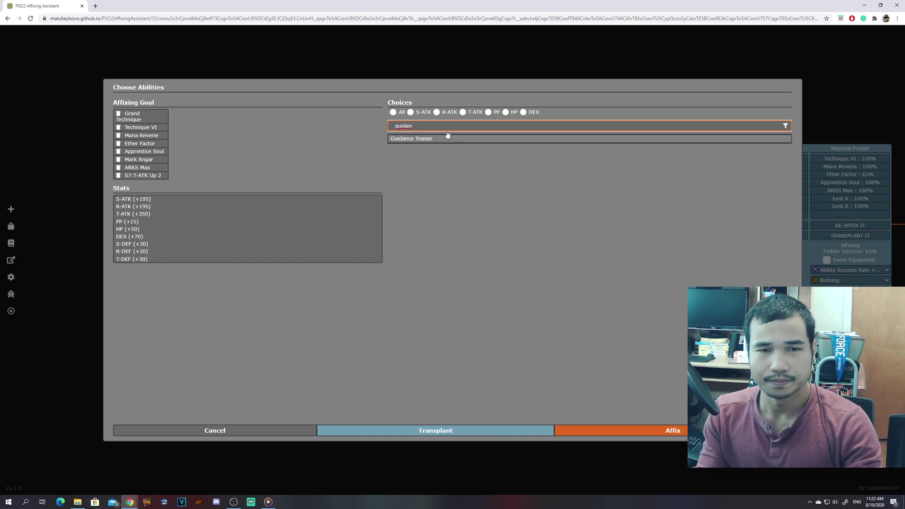
key("ctrl+a")
key("BackSpace")
- Proceed to affixing the goal abilities, try the Affix By Upslotting option, and turn it off again
left_click(622, 430)
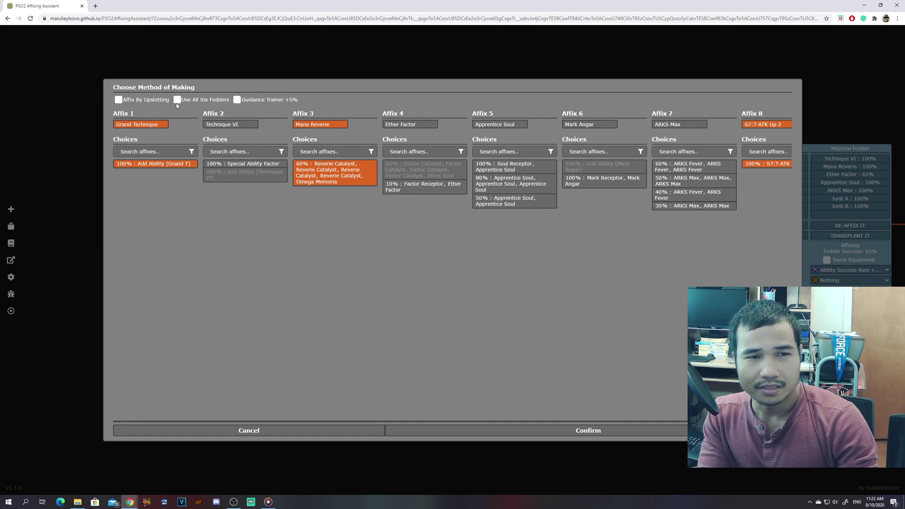
left_click(119, 100)
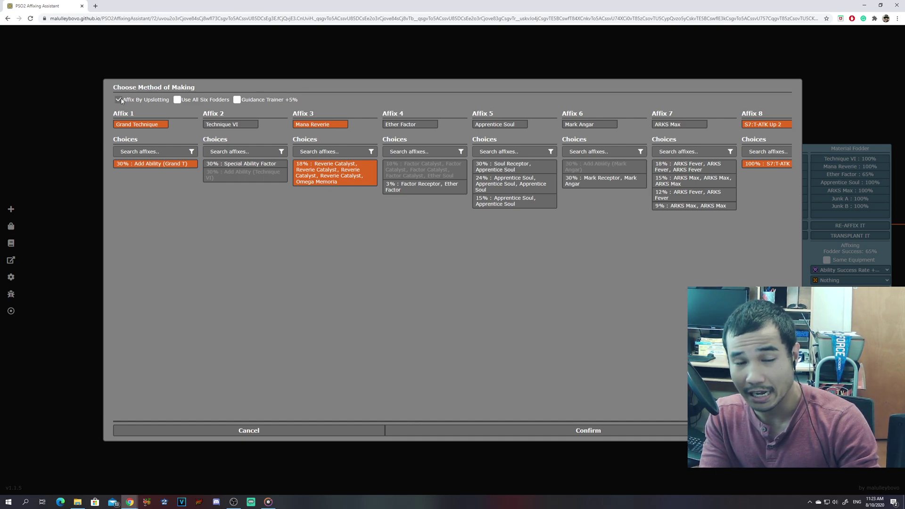
left_click(119, 100)
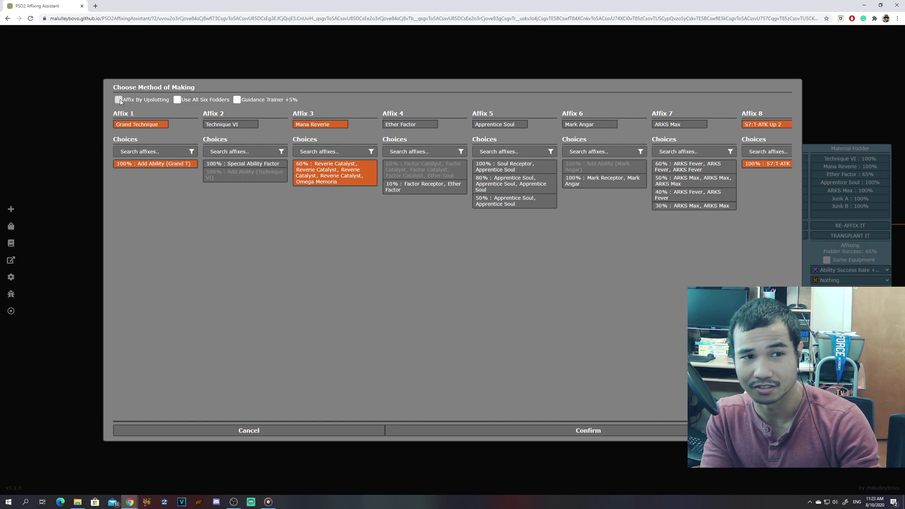
- Enable Use All Six Fodders, choose Special Ability Factor for Technique VI, and Factor Receptor with Ether Factor for Ether Factor
left_click(178, 103)
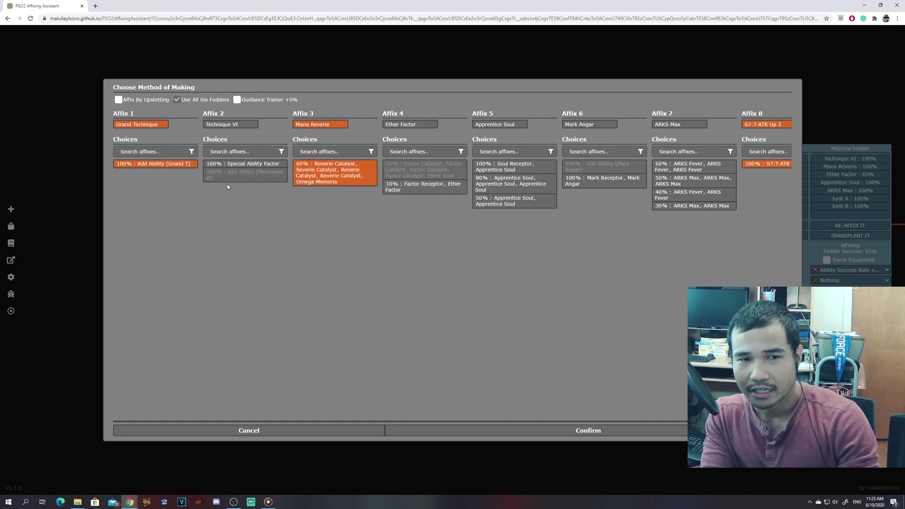
left_click(253, 165)
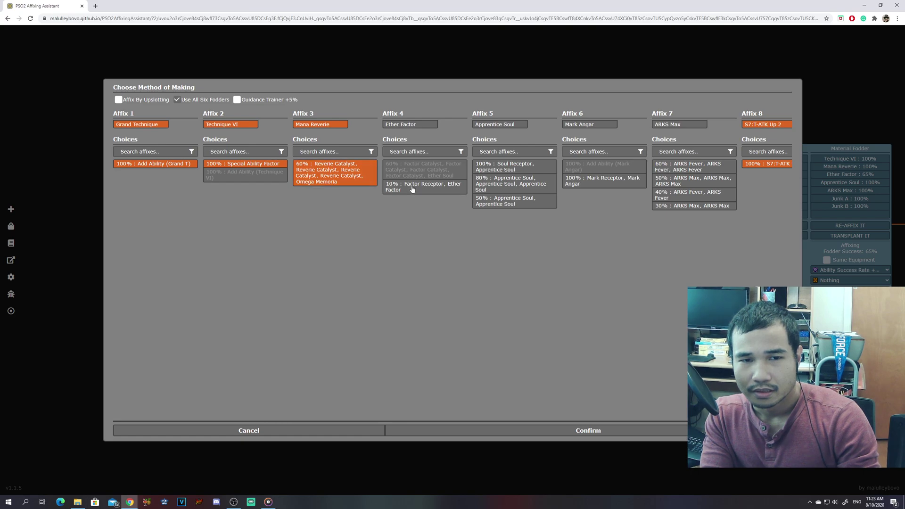
left_click(394, 186)
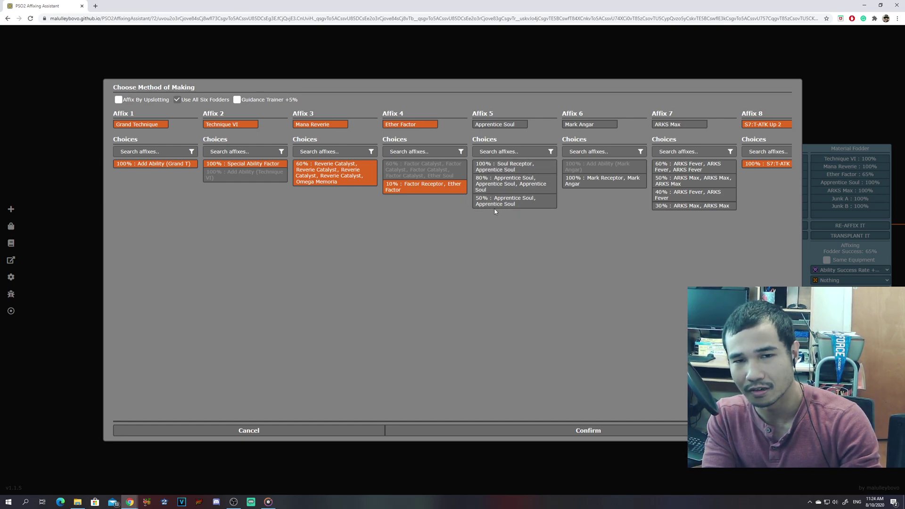
- Compare the double Apprentice Soul method for Apprentice Soul, settling on Soul Receptor with Apprentice Soul
left_click(502, 167)
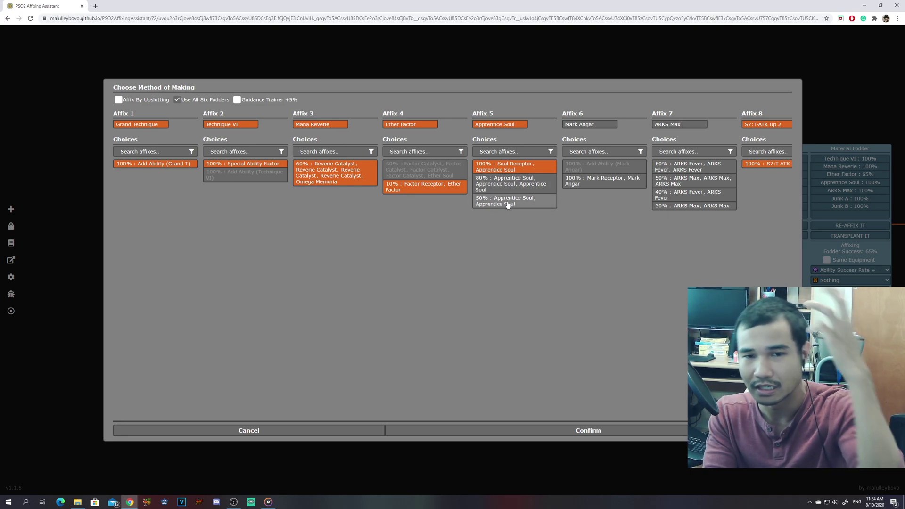
left_click(507, 205)
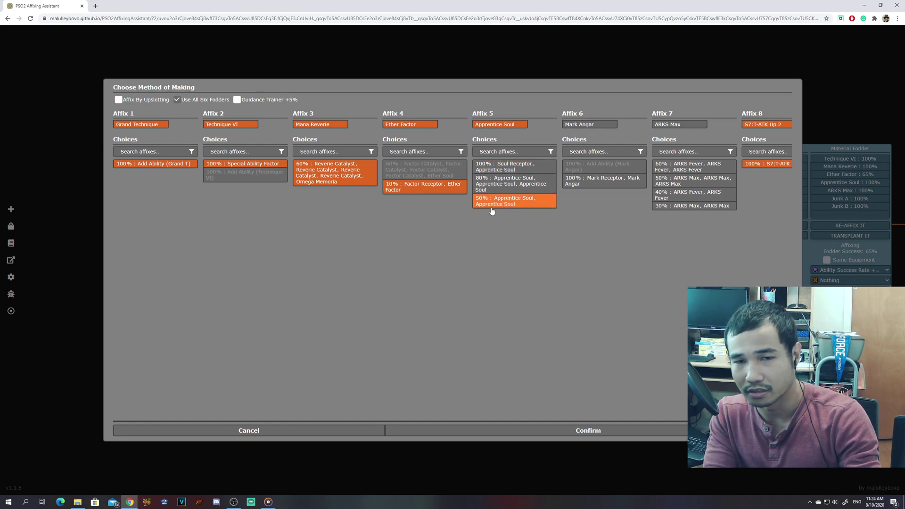
left_click(495, 167)
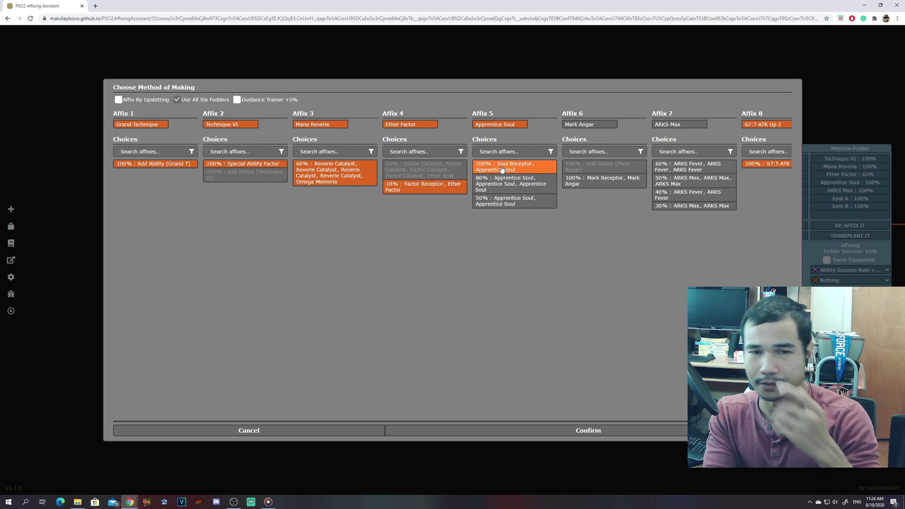
- Choose Mark Receptor with Mark Angar for Mark Angar, three ARKS Fever for ARKS Max, and confirm the methods
left_click(592, 182)
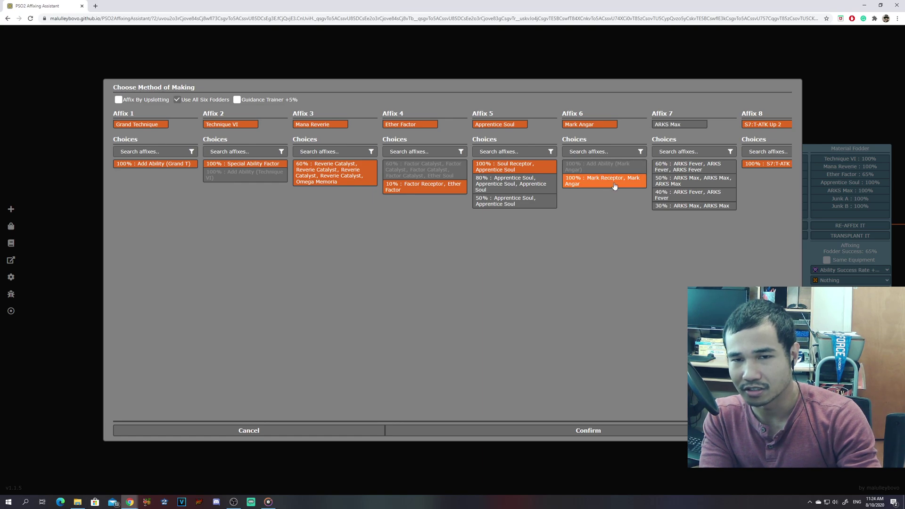
left_click(690, 168)
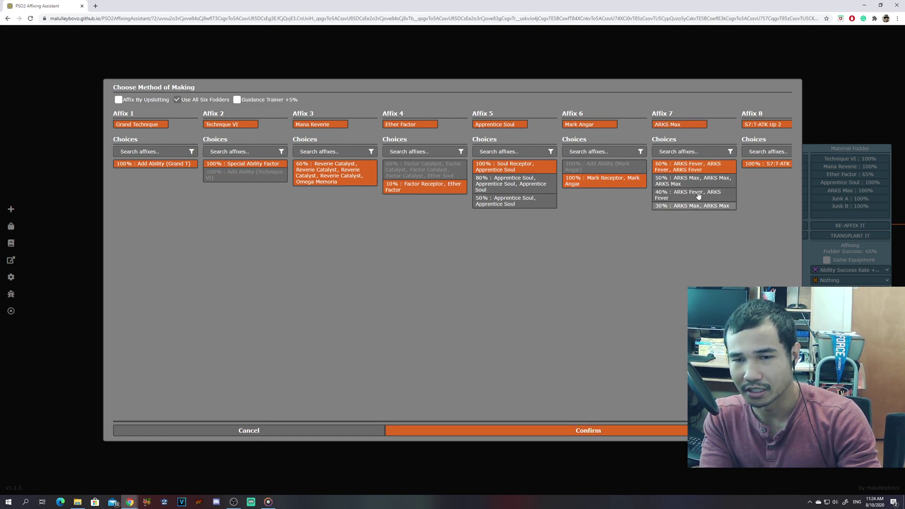
left_click(635, 432)
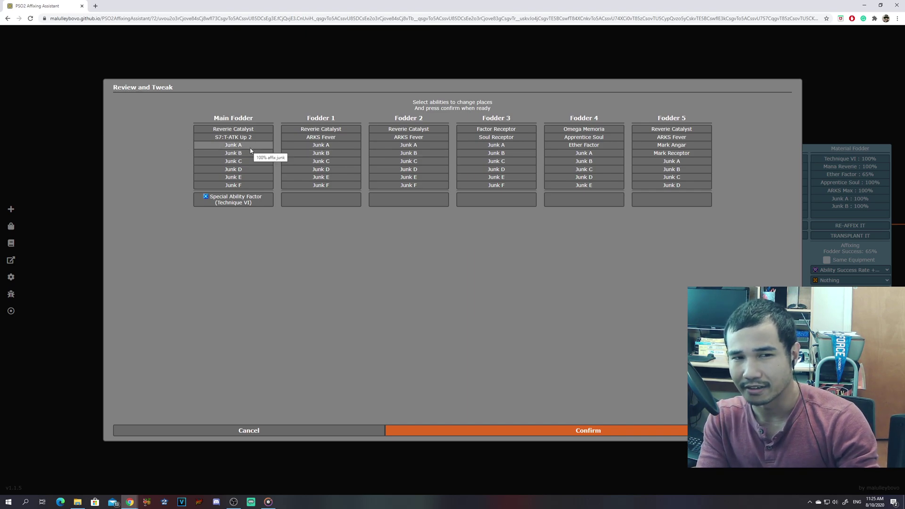
- Dismiss the fodder review without confirming it and return to the existing affixing chain
left_click(93, 157)
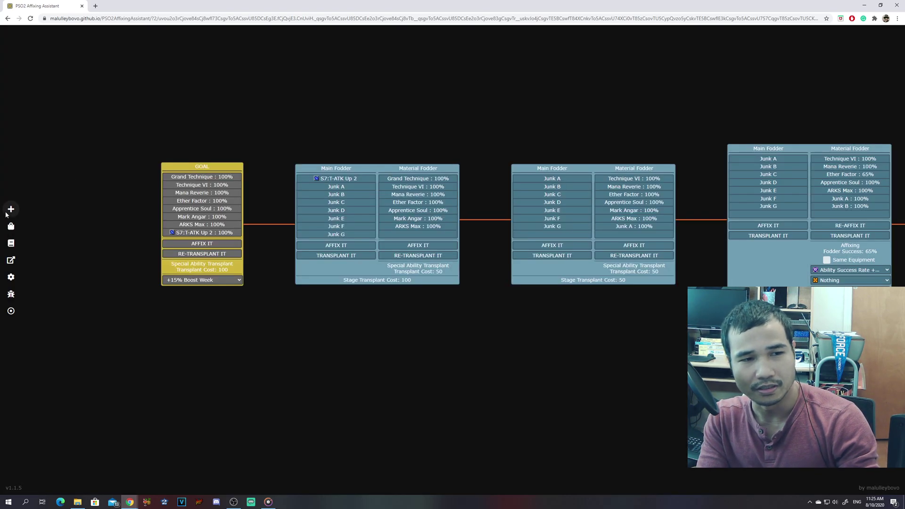
left_click(8, 210)
left_click(72, 76)
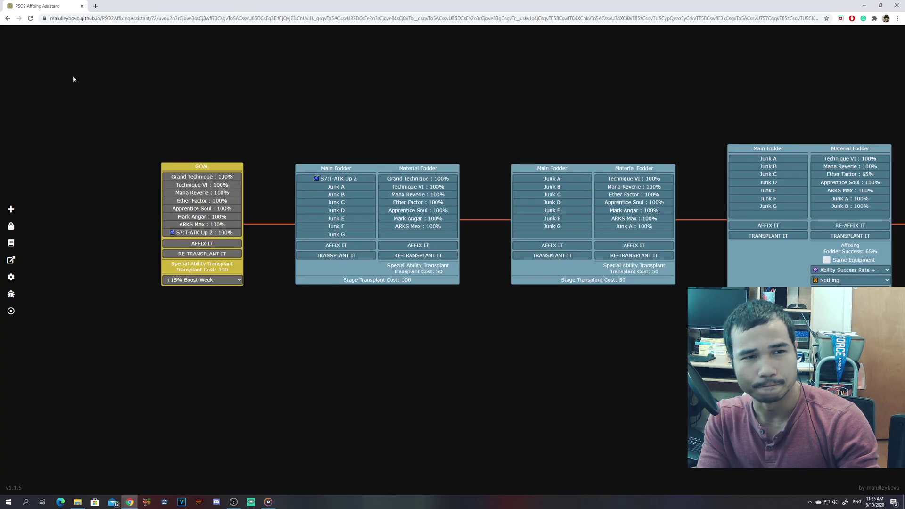
- Search the web for "affix simulator pso2" in a new browser tab
left_click(96, 6)
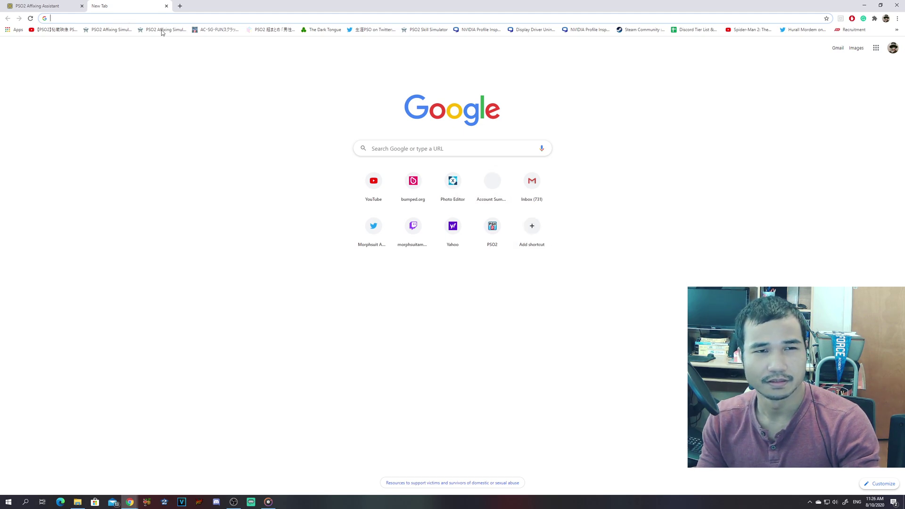
type("affix sim")
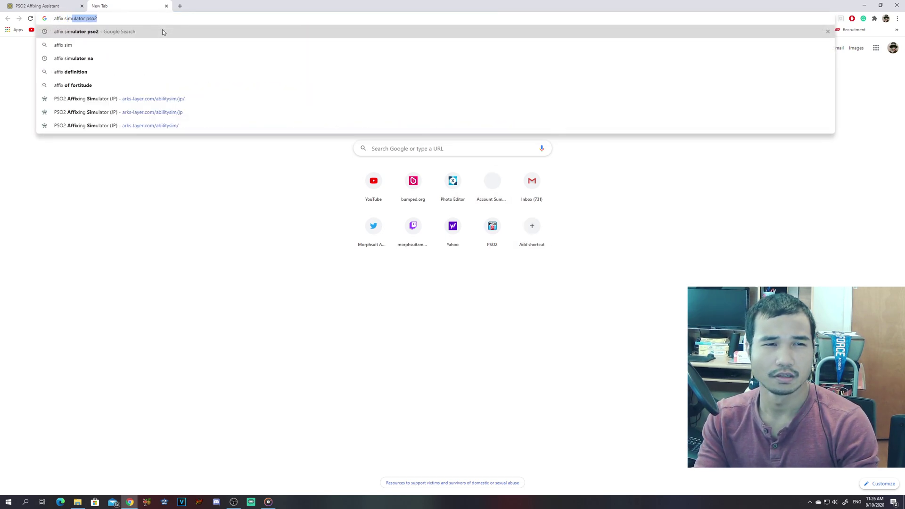
left_click(162, 32)
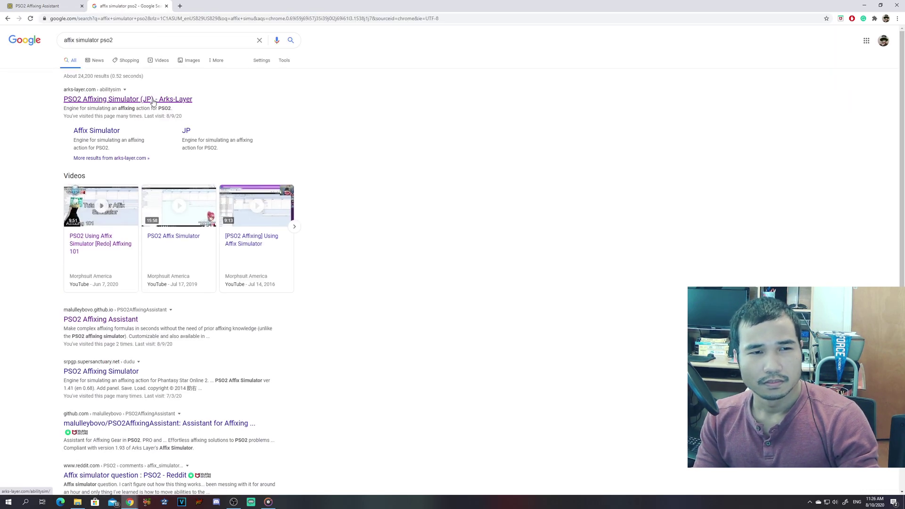
- Open the Arks-Layer PSO2 Affixing Simulator and filter its special abilities by the name "technique"
left_click(153, 100)
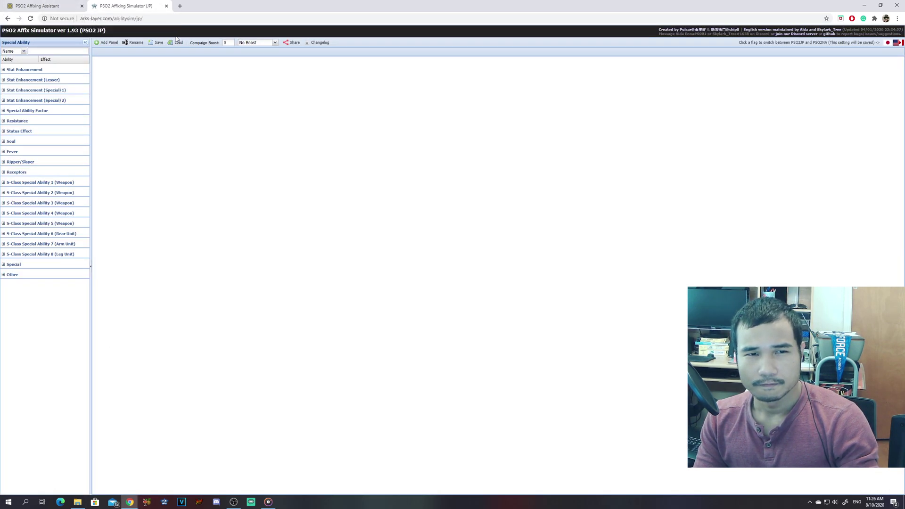
left_click(56, 52)
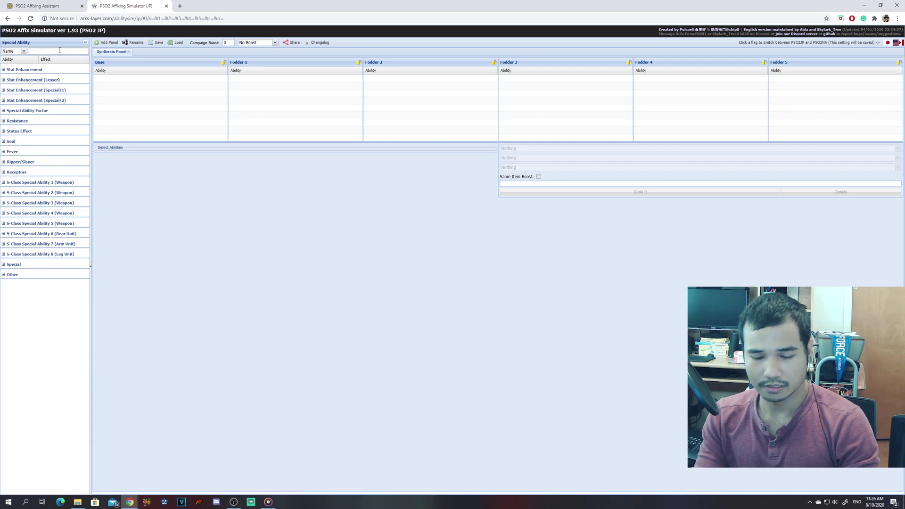
type("technique")
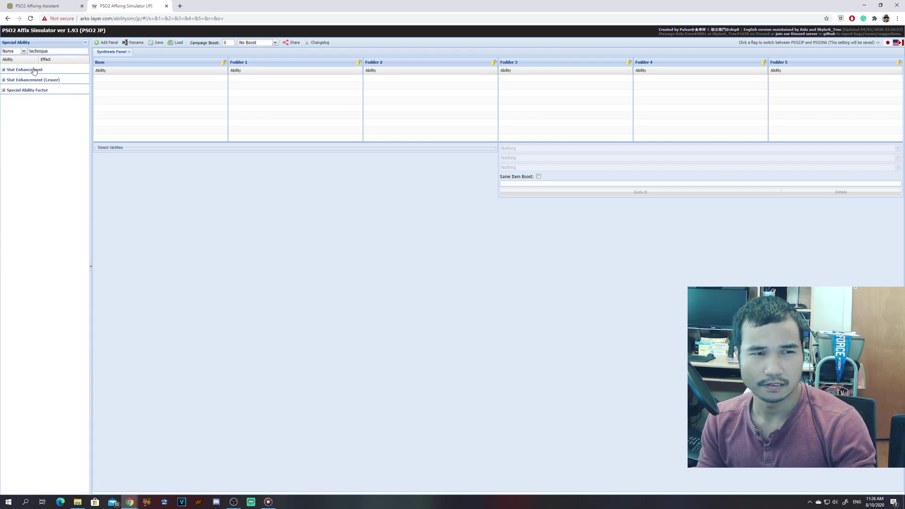
- Add Technique VI from the Special Ability Factor group to Base, Fodder 1 and Fodder 2 of the synthesis panel
left_click(35, 70)
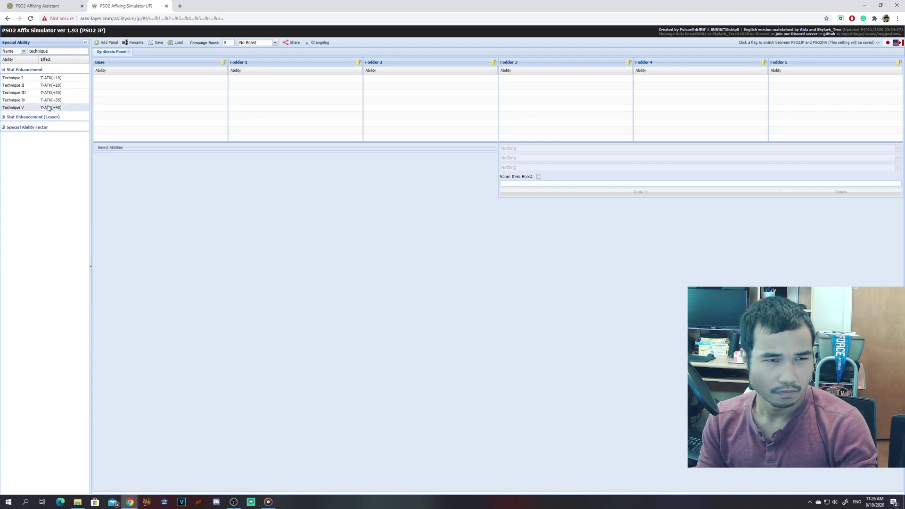
left_click(51, 128)
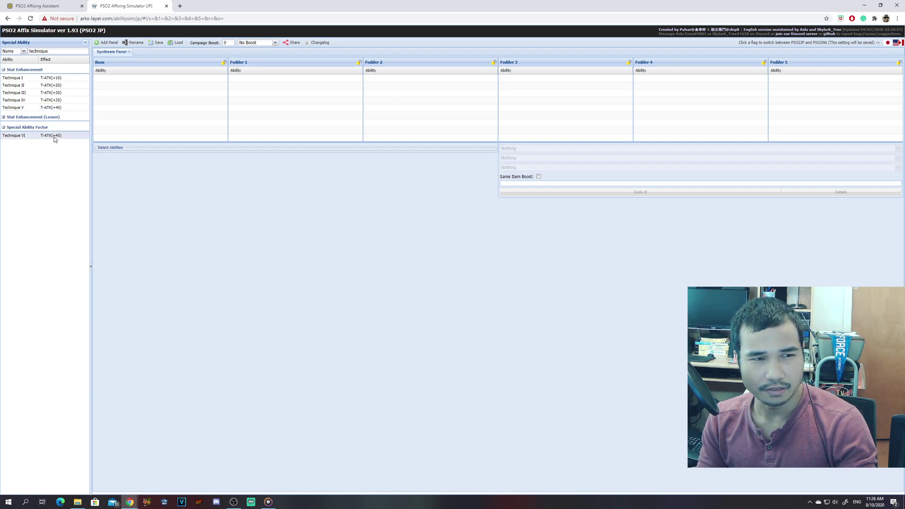
left_click_drag(33, 136, 452, 83)
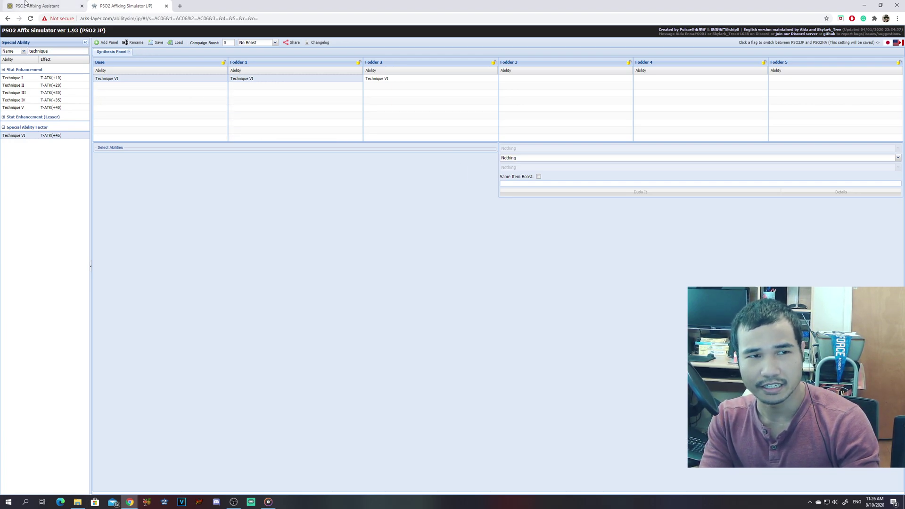
- Switch back to the Affixing Assistant and start a new affix formula for the existing eight goal abilities
left_click(37, 6)
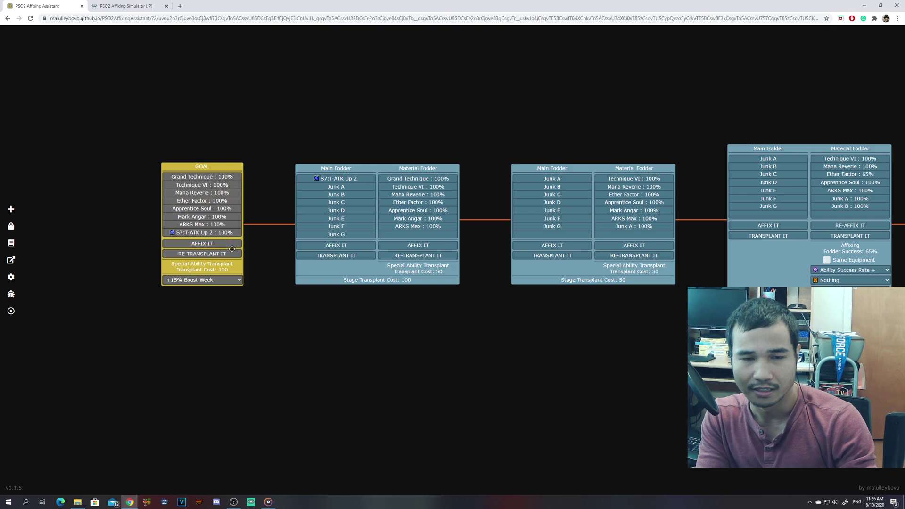
left_click(207, 253)
left_click(11, 208)
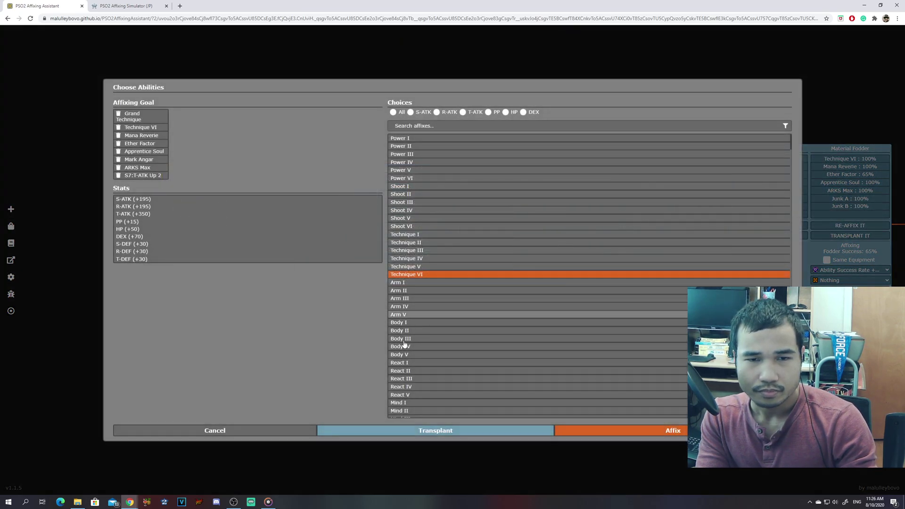
left_click(608, 430)
- Choose Factor Receptor for Ether Factor, Special Ability Factor for Technique VI, Soul Receptor, Mark Receptor and three ARKS Fever, and confirm the methods
left_click(409, 188)
left_click(212, 164)
left_click(504, 167)
left_click(579, 178)
left_click(686, 166)
left_click(596, 429)
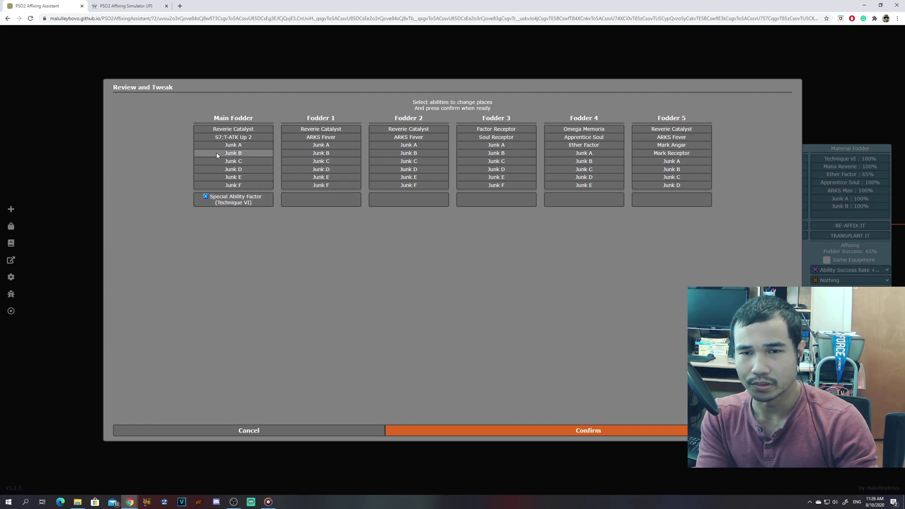
- Review the abilities assigned to the main fodder and Fodders 1 to 5, and confirm the six-fodder formula
mouse_move(228, 138)
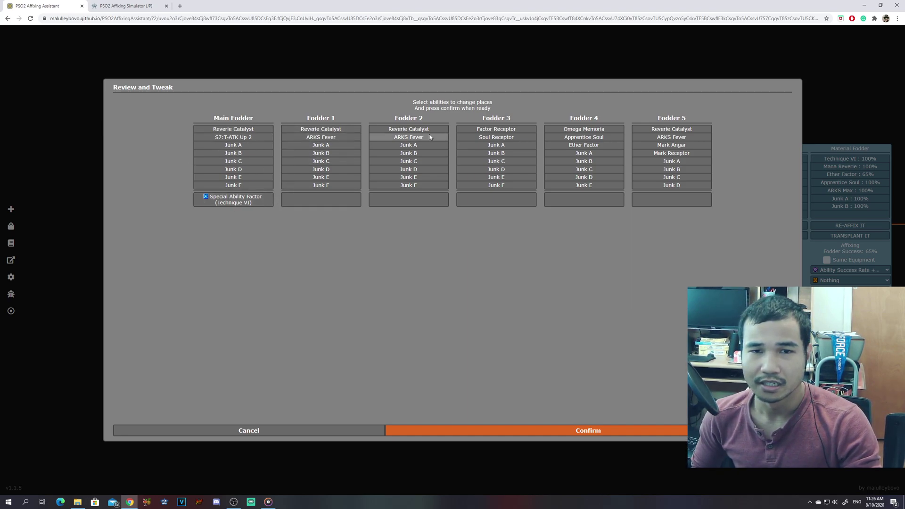
left_click(672, 160)
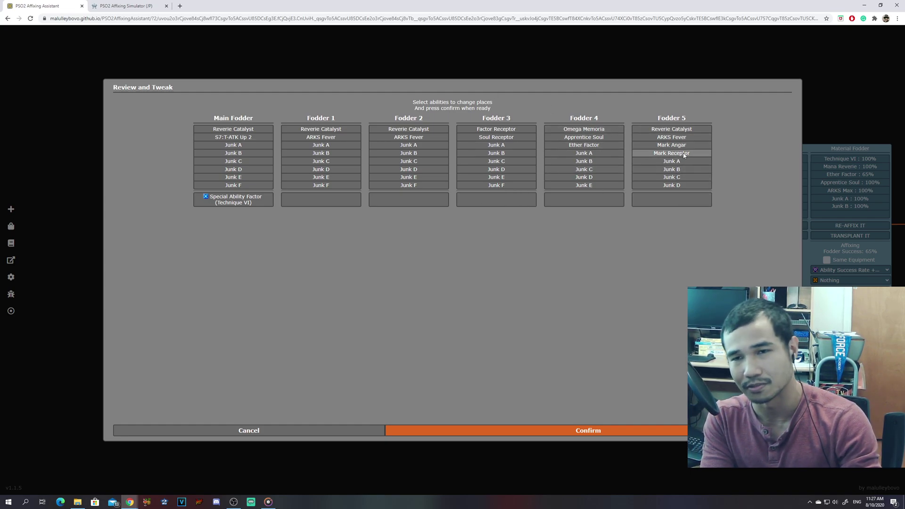
mouse_move(686, 148)
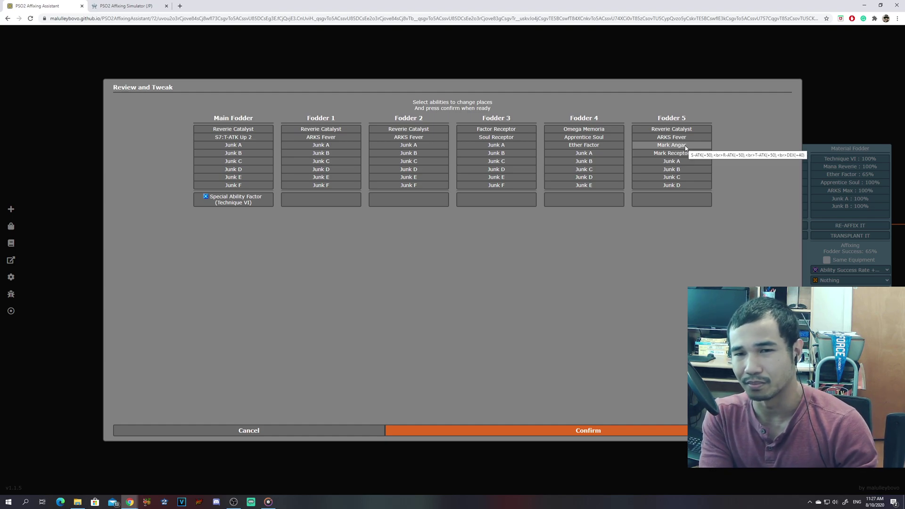
mouse_move(561, 155)
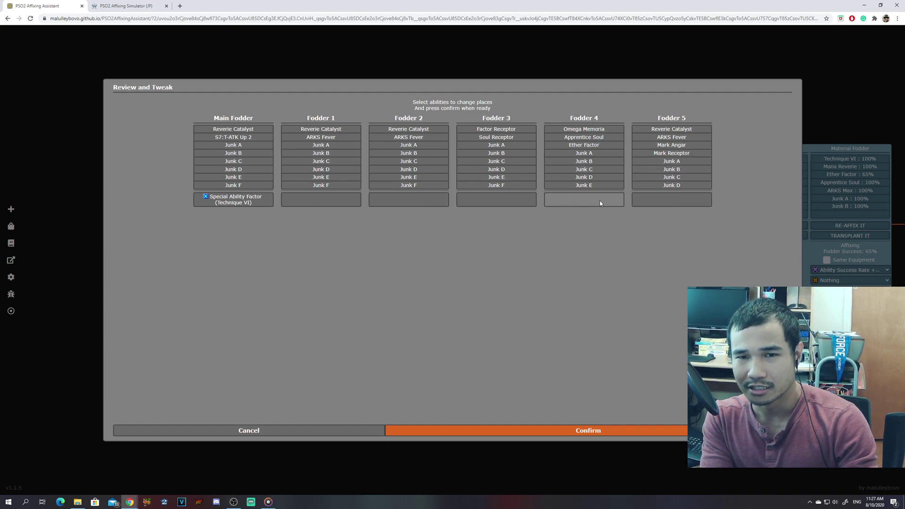
left_click(519, 432)
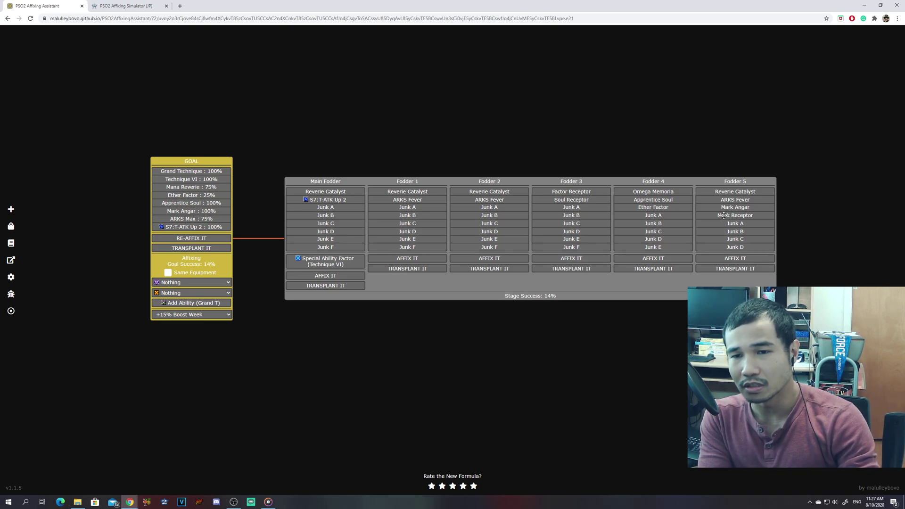
- Make Fodder 5 by special ability transplant, supplying Mark Receptor with an Add Ability item
left_click(737, 268)
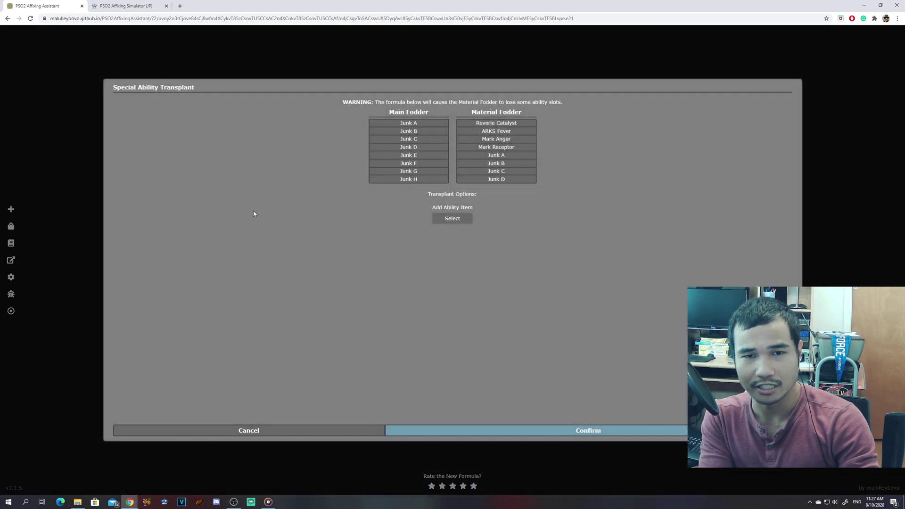
left_click(448, 217)
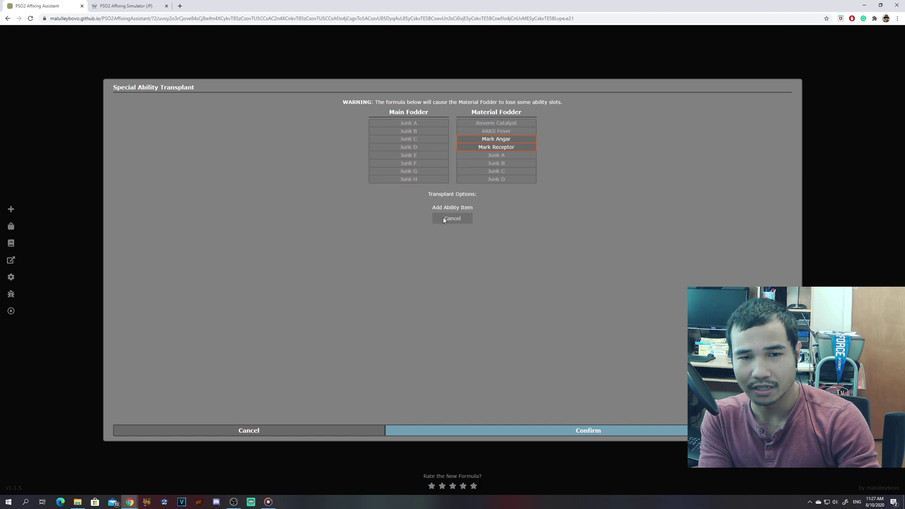
left_click(520, 145)
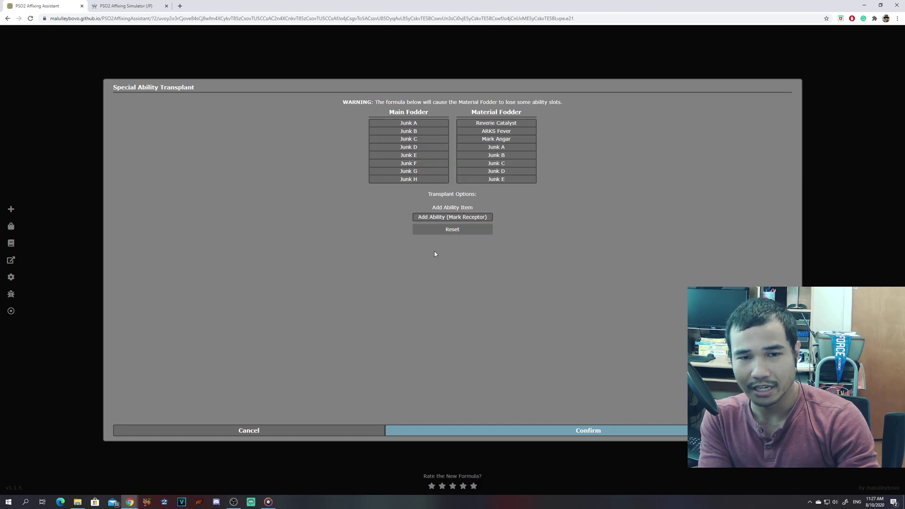
left_click(598, 433)
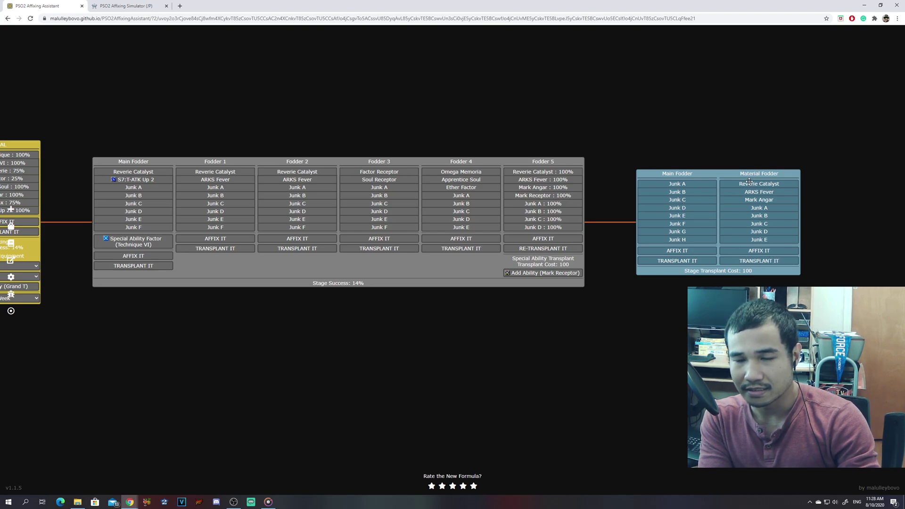
- Make the goal item by special ability transplant, supplying Grand Technique with an Add Ability item
mouse_move(752, 196)
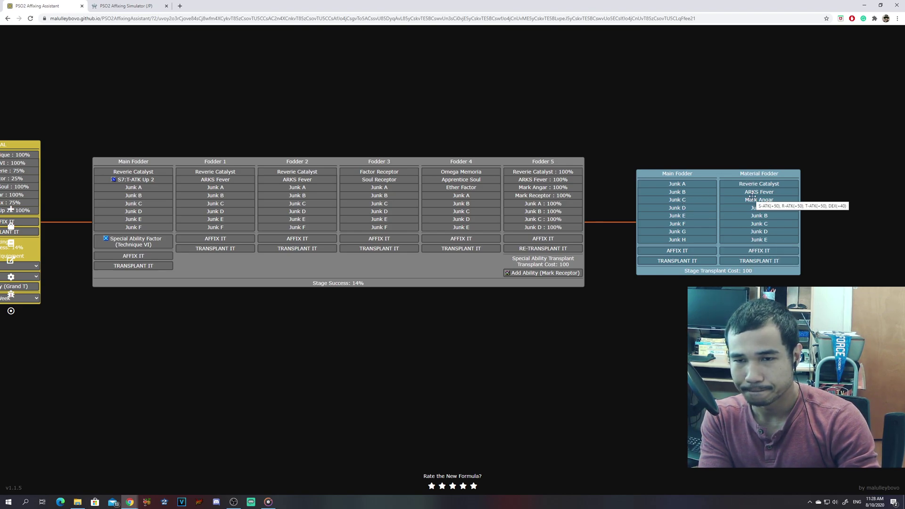
mouse_move(747, 228)
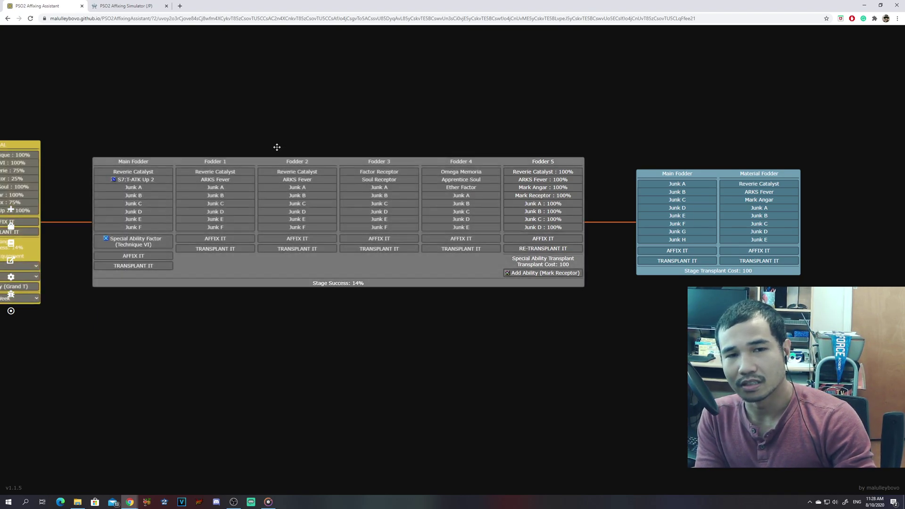
left_click_drag(293, 160, 427, 150)
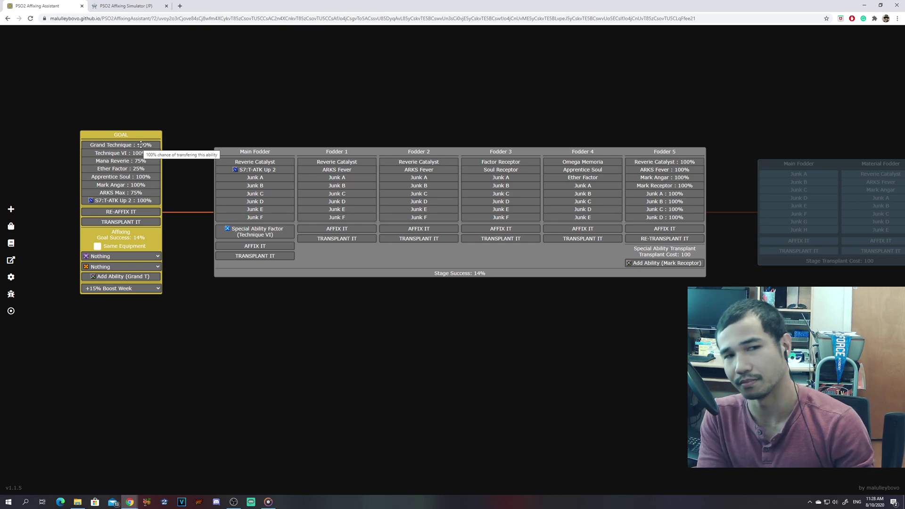
left_click(120, 220)
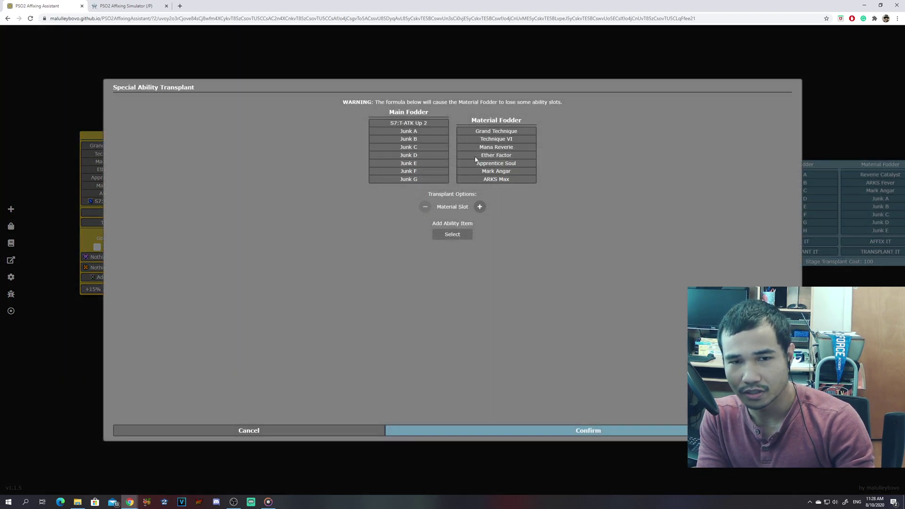
left_click(476, 207)
left_click(424, 208)
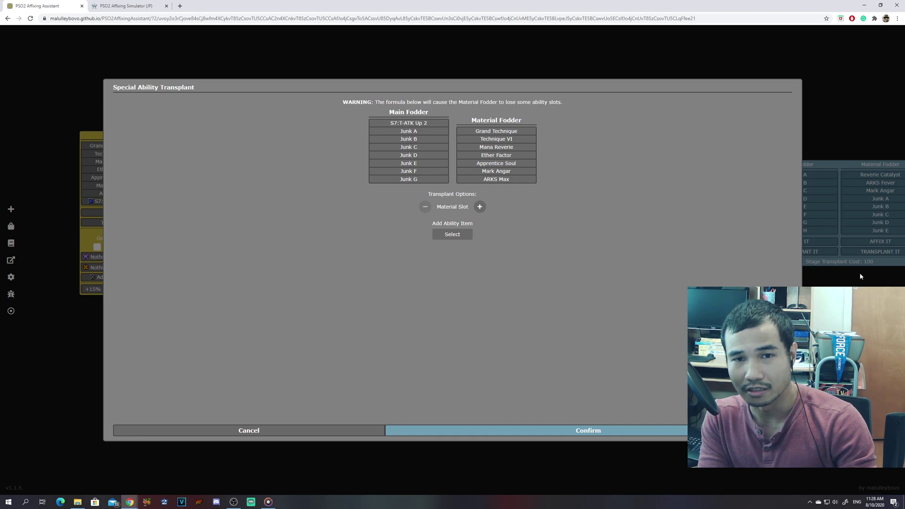
left_click(436, 235)
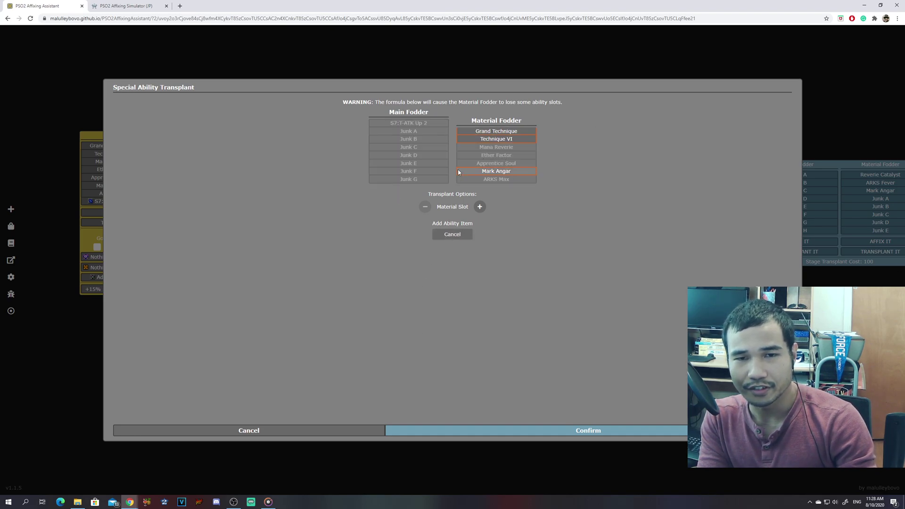
left_click(475, 131)
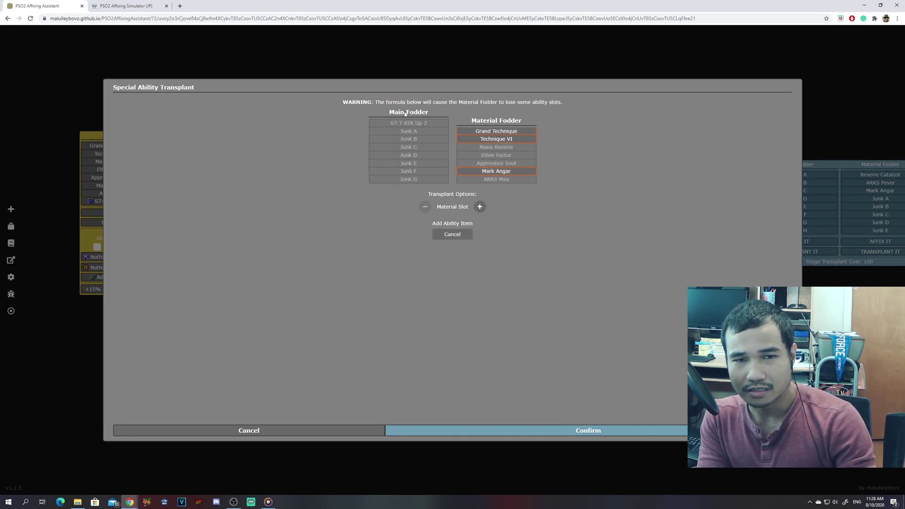
left_click(495, 132)
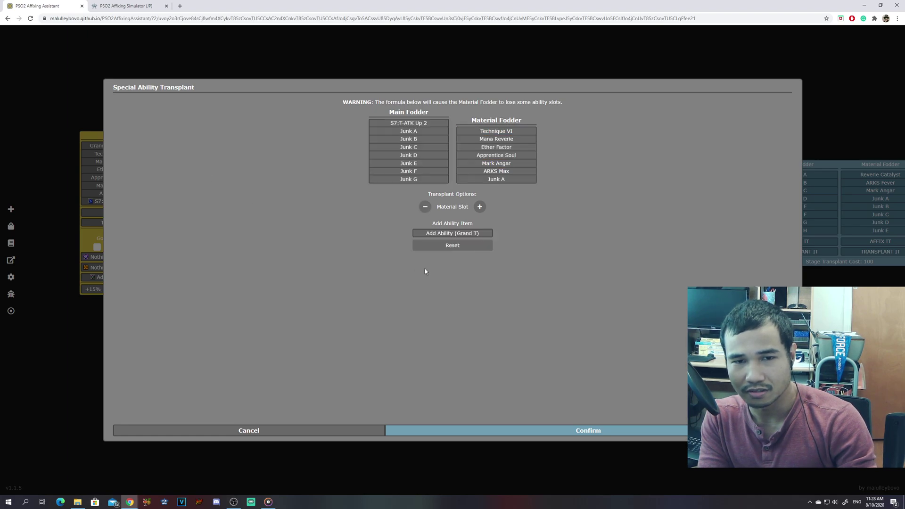
left_click(525, 434)
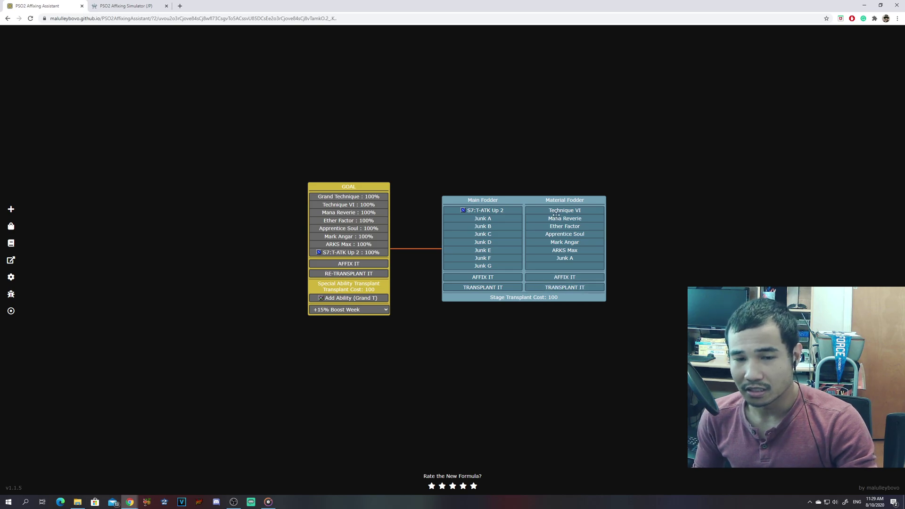
- Make the goal's material fodder by special ability transplant, supplying Mark Angar with an Add Ability item
left_click(564, 288)
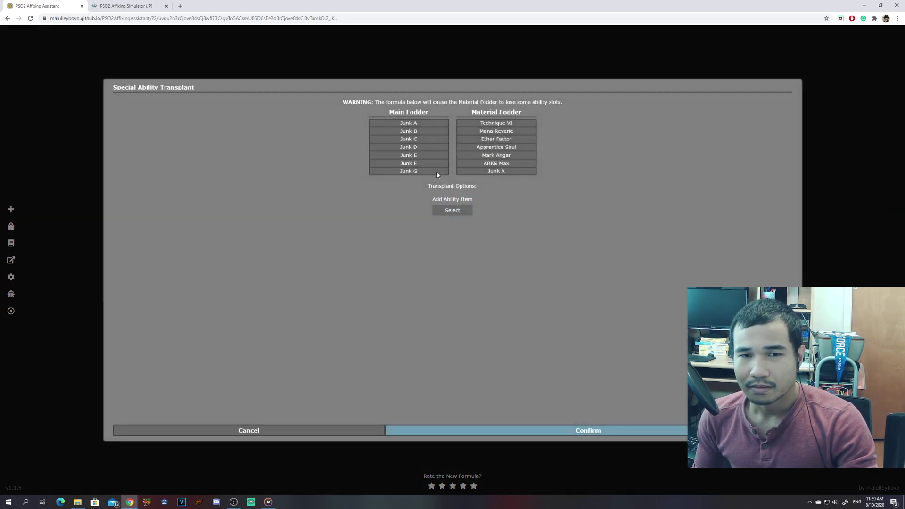
left_click(466, 209)
left_click(505, 157)
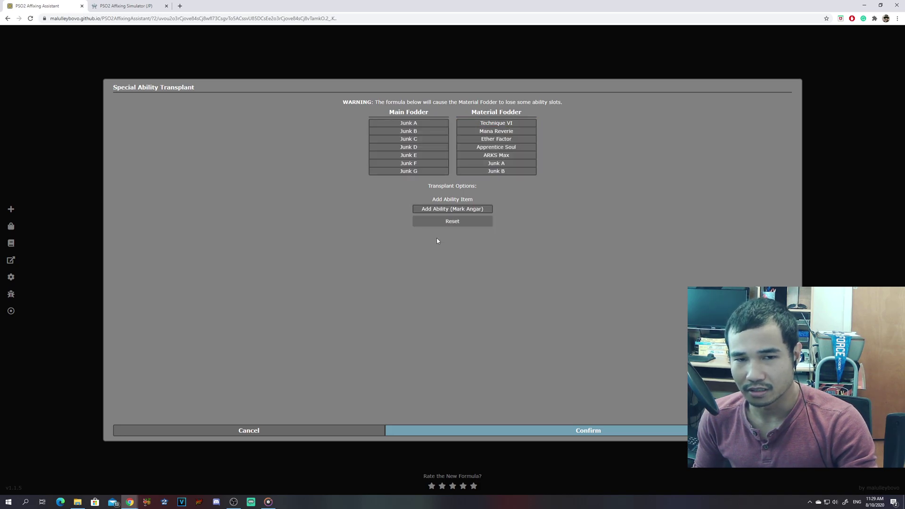
left_click(550, 432)
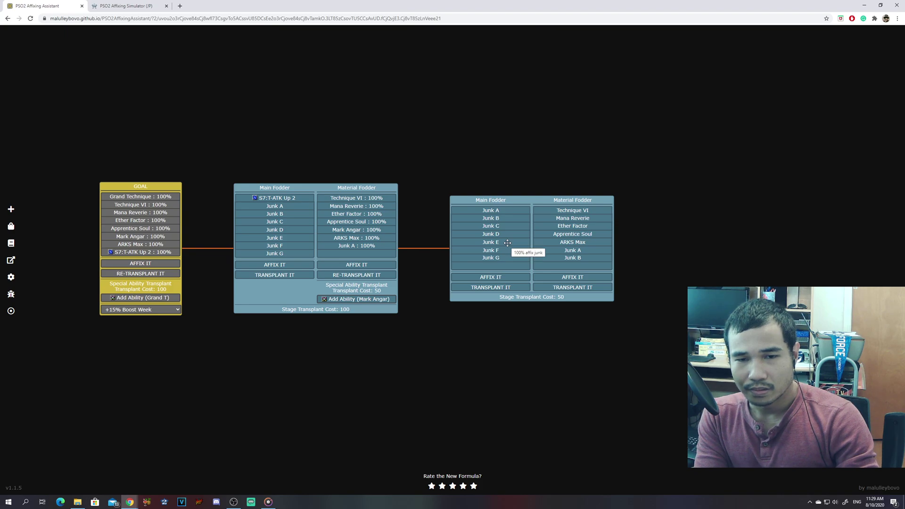
left_click(518, 278)
left_click(279, 427)
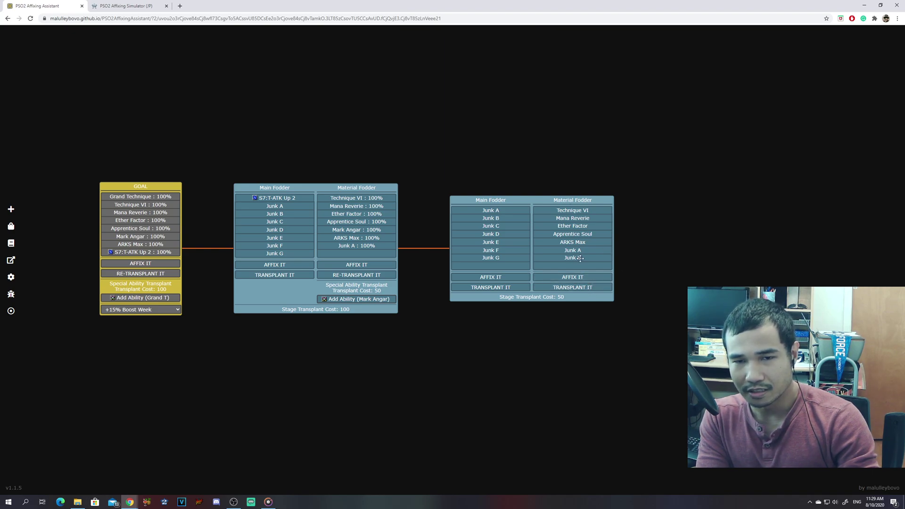
- Start affixing the last stage's material fodder, comparing Special Ability Factor for Technique VI and settling on the Add Ability item
left_click(573, 278)
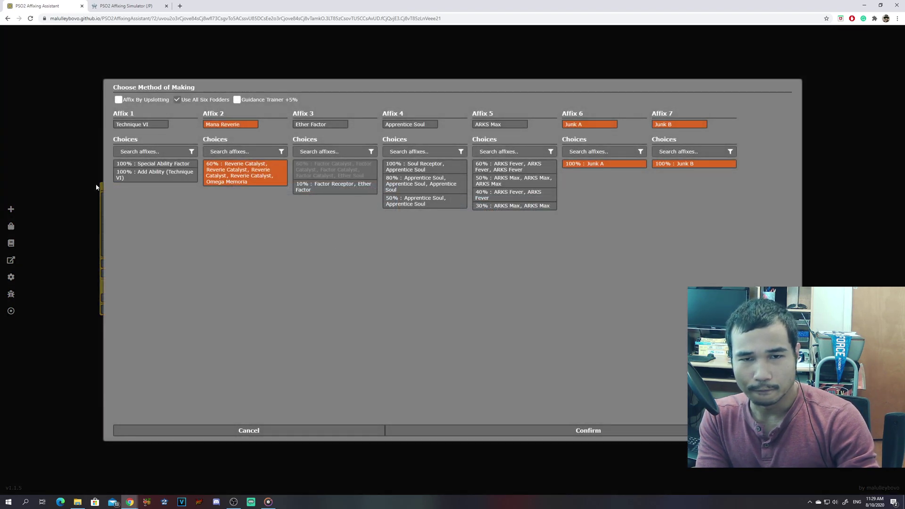
left_click(141, 180)
left_click(151, 164)
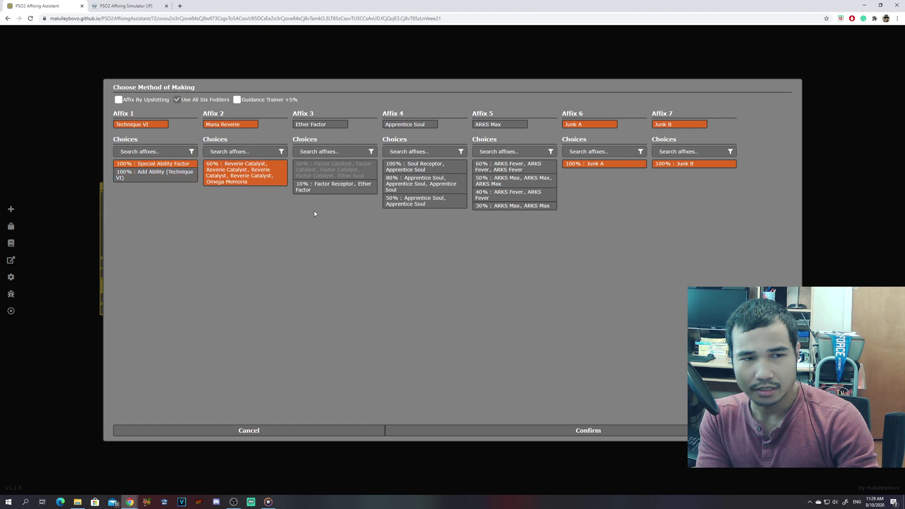
left_click(167, 174)
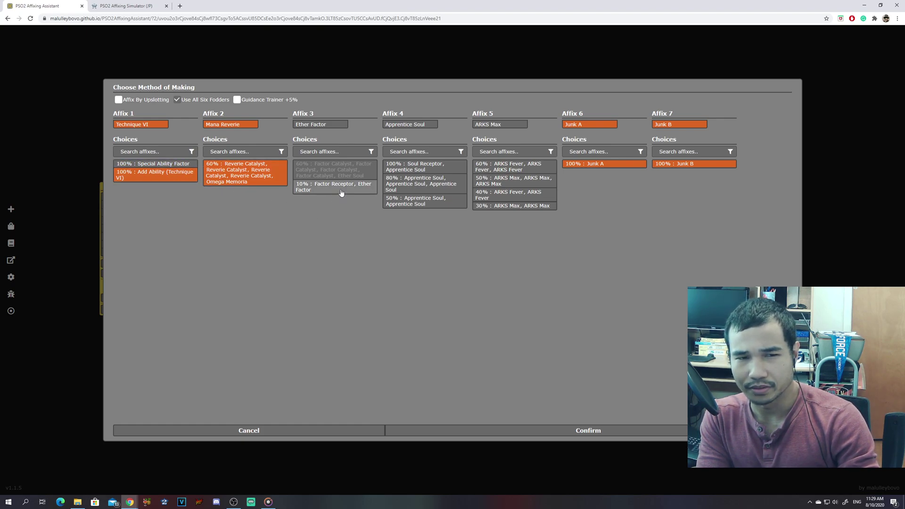
- Choose Factor Receptor with Ether Factor, Soul Receptor with Apprentice Soul and three ARKS Fever for ARKS Max, and confirm the methods
left_click(339, 188)
left_click(430, 168)
left_click(513, 167)
left_click(606, 430)
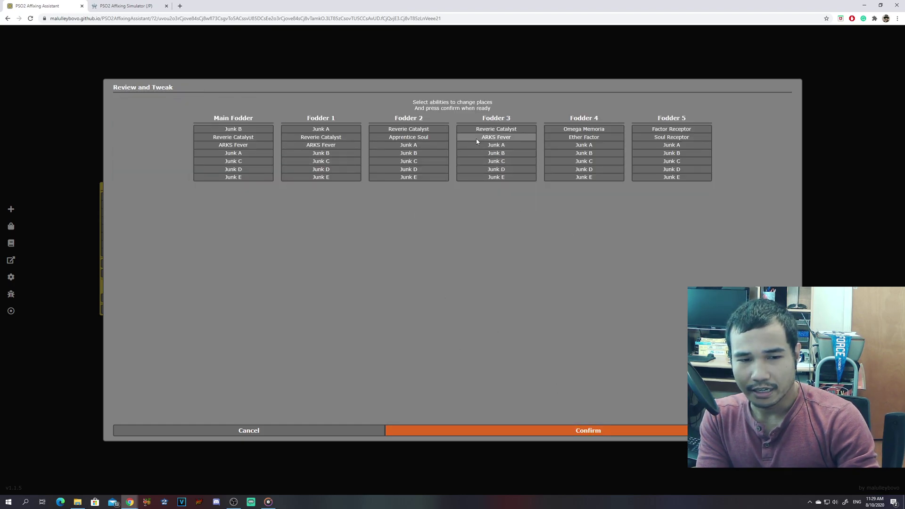
- Try picking Junk C in Fodder 3 for a swap, deselect it and accept the proposed six-fodder layout
left_click(469, 161)
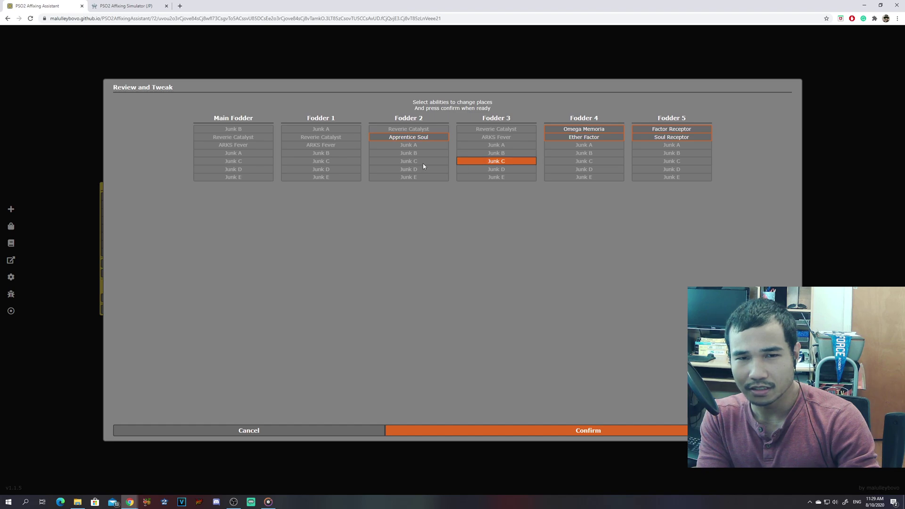
left_click(477, 161)
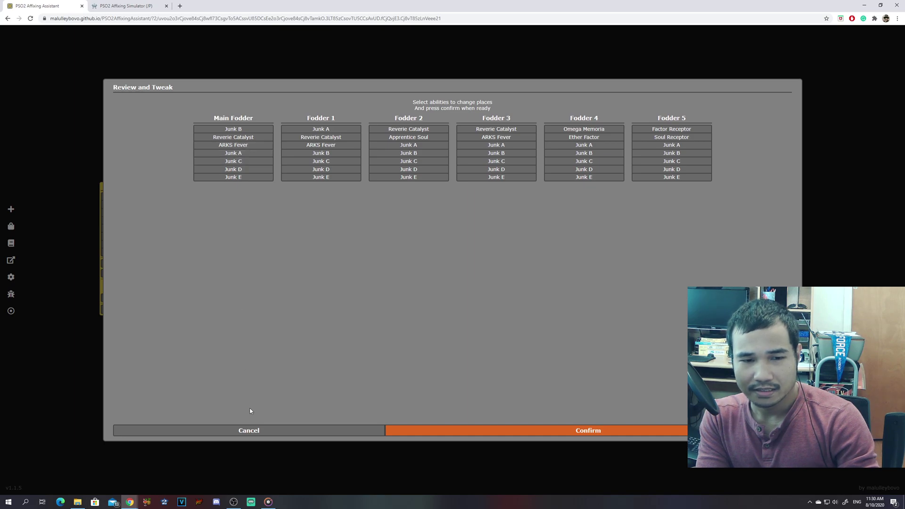
left_click(519, 429)
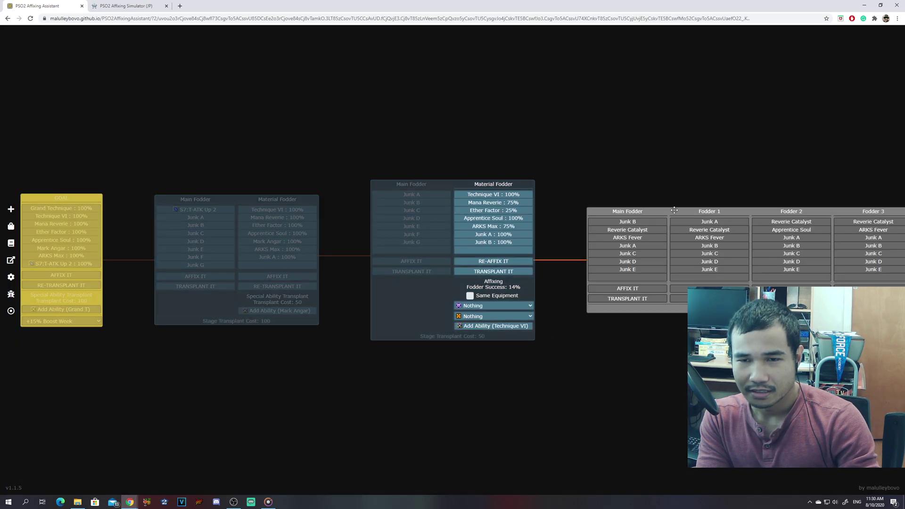
left_click_drag(674, 211, 465, 182)
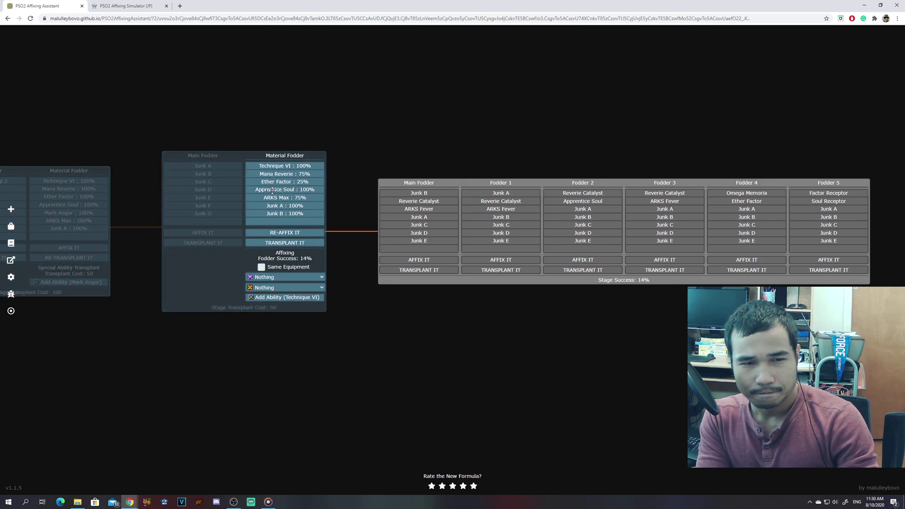
- Review the affixing choices for the last stage's material fodder and the transplant options for the preceding stage's material fodder
left_click(276, 234)
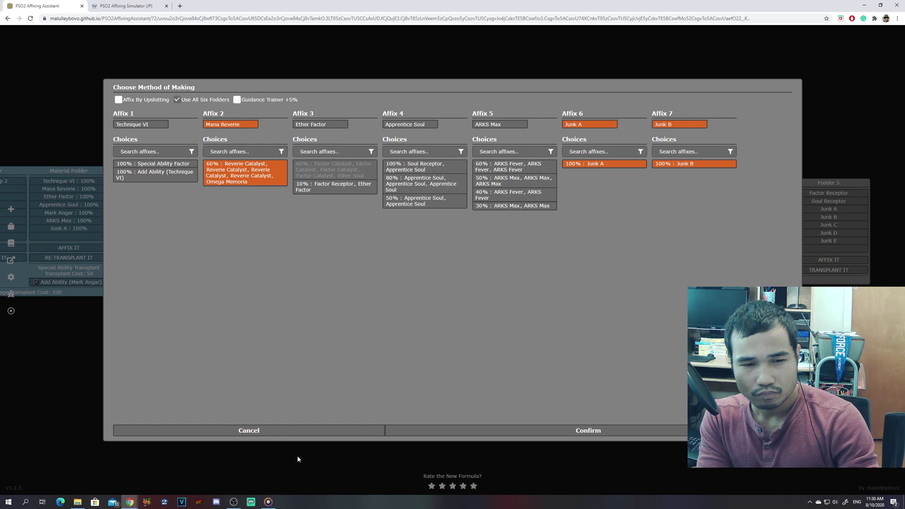
left_click(259, 430)
left_click_drag(147, 289, 232, 293)
left_click(176, 266)
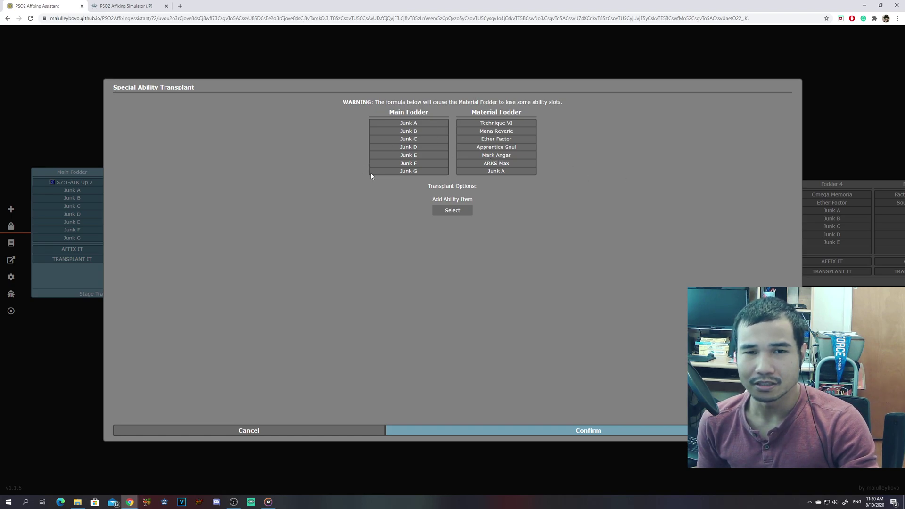
mouse_move(478, 178)
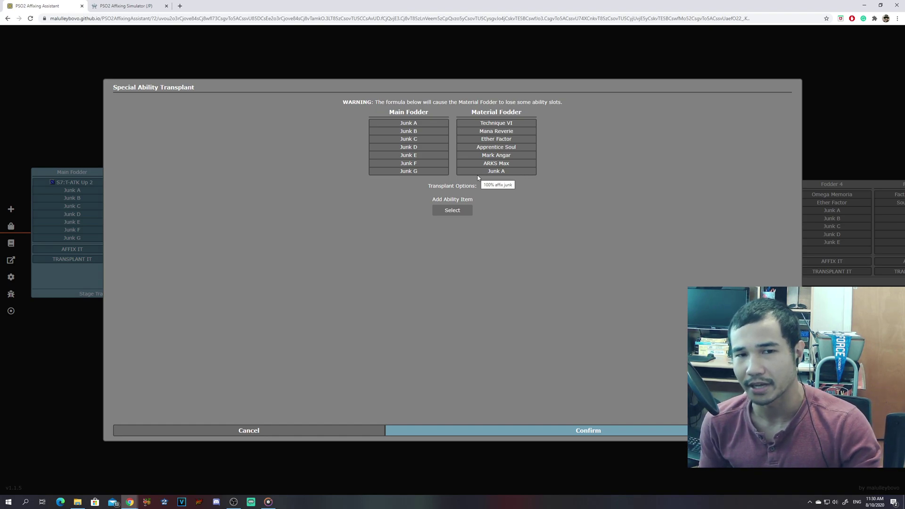
left_click(285, 430)
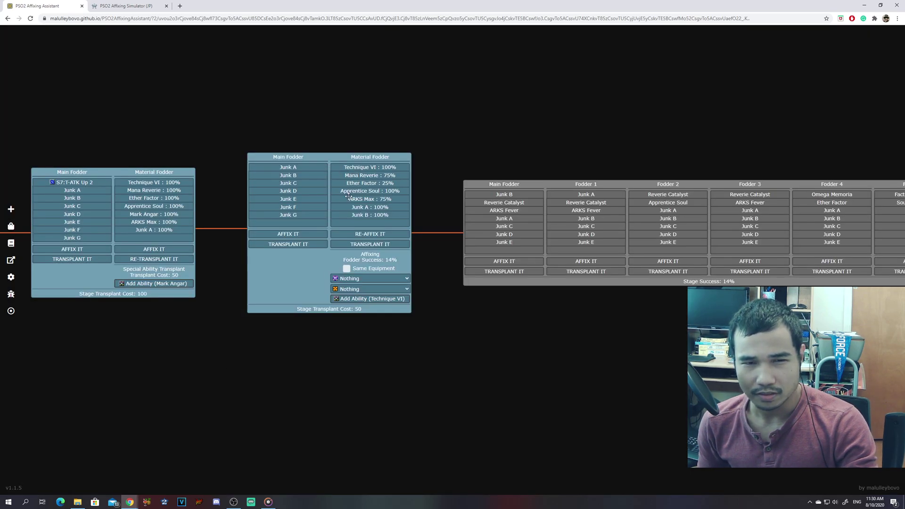
- Redo the special ability transplant for the goal's material fodder, supplying Mark Angar with an Add Ability item
left_click(166, 261)
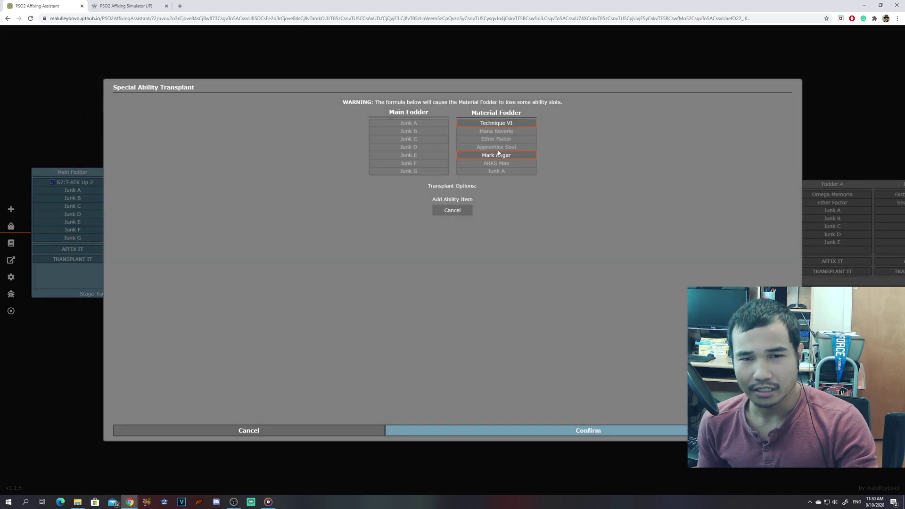
left_click(499, 155)
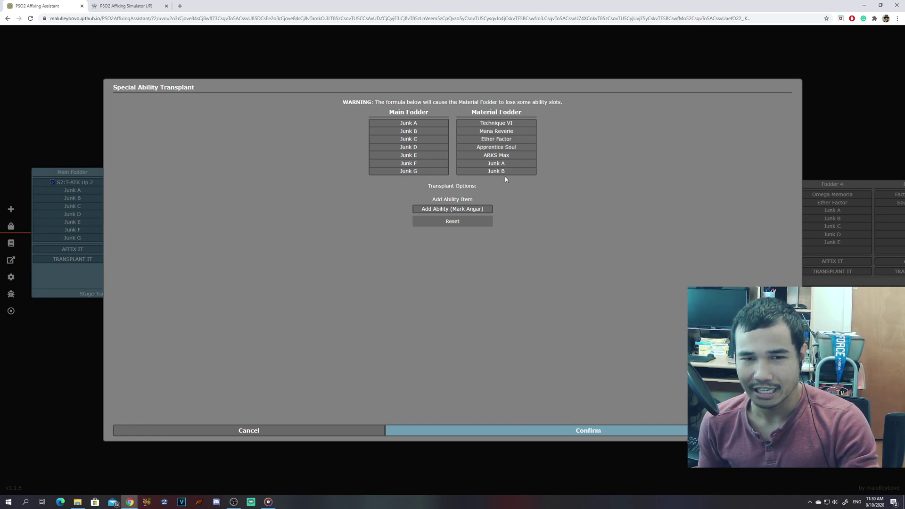
left_click(519, 433)
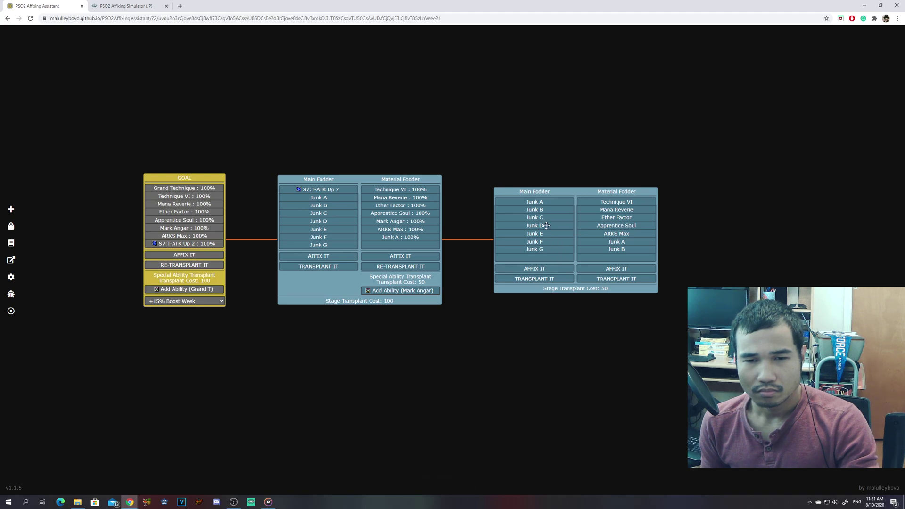
left_click(536, 273)
left_click(310, 433)
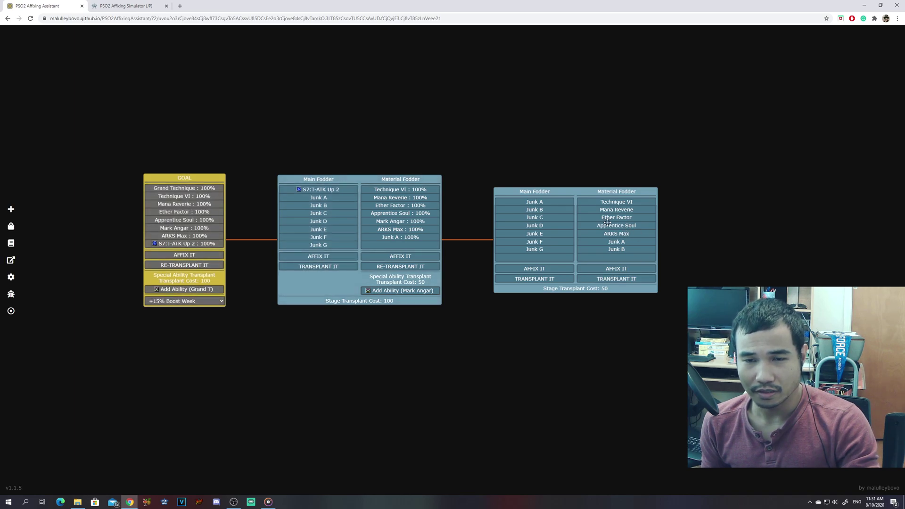
- Affix the last stage's material fodder using Add Ability for Technique VI, Factor Receptor, Soul Receptor and three ARKS Fever, accepting the proposed fodder layout
left_click(614, 268)
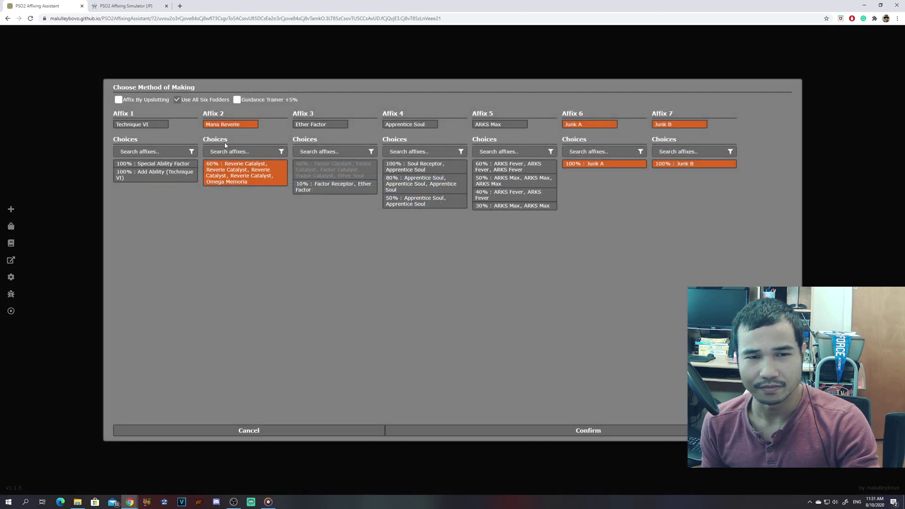
left_click(172, 178)
left_click(357, 190)
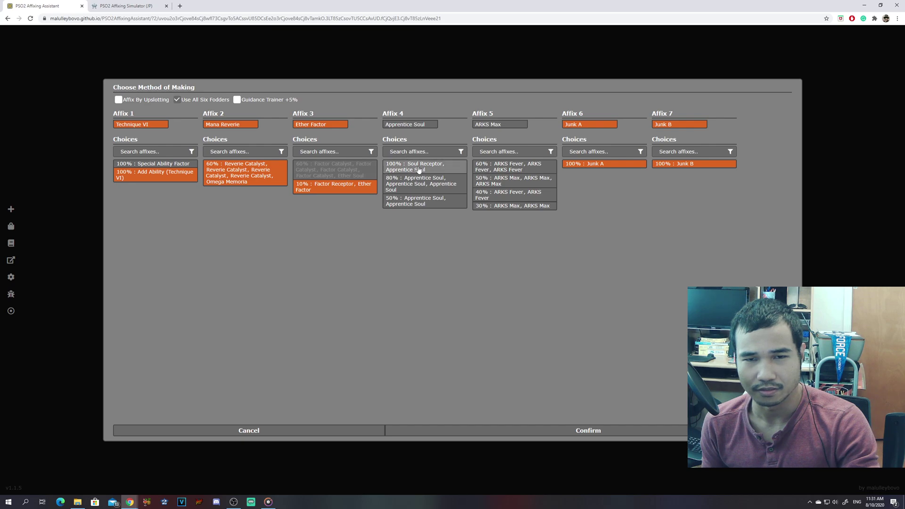
left_click(414, 167)
left_click(514, 167)
left_click(587, 430)
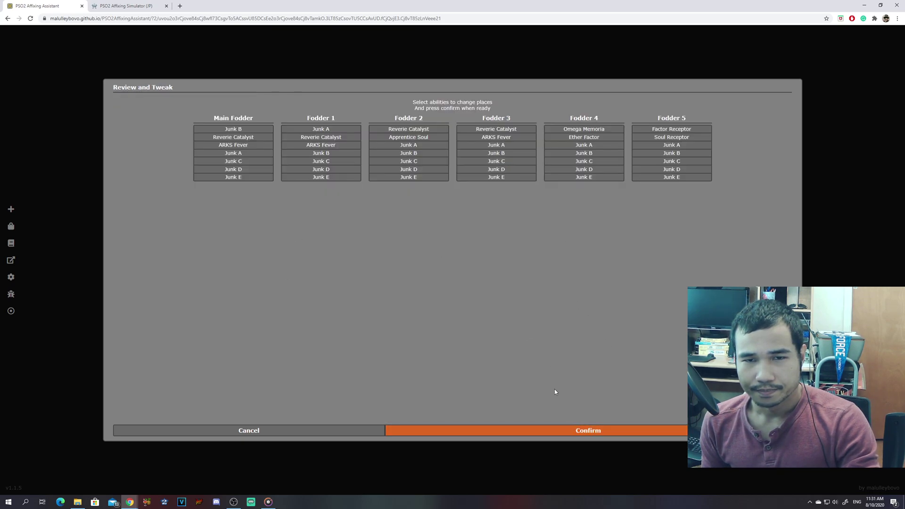
left_click(562, 428)
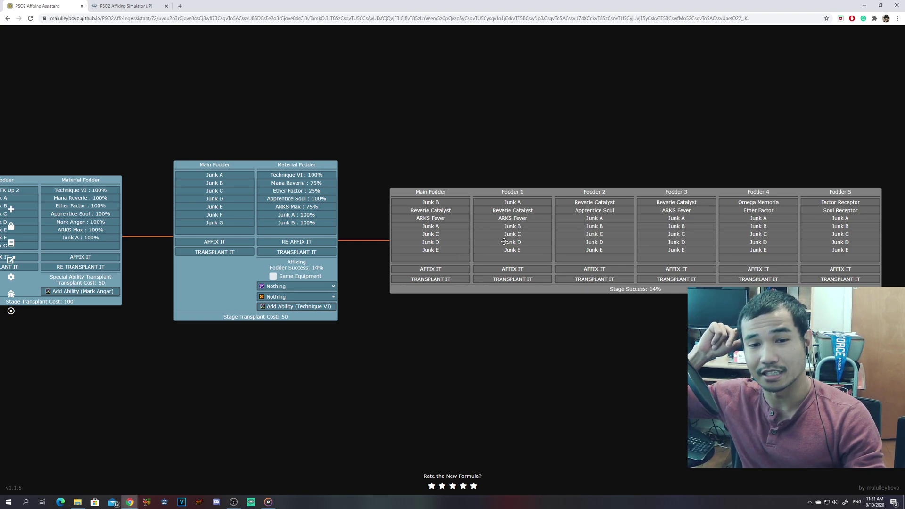
- Examine the making methods for Reverie Catalyst in Fodder 1, leave them unapplied and look over the whole formula
left_click(513, 269)
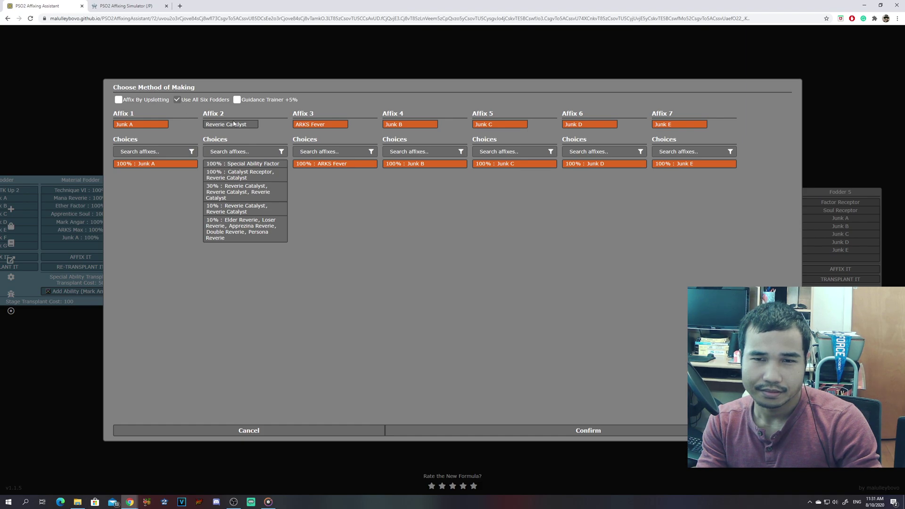
left_click(242, 430)
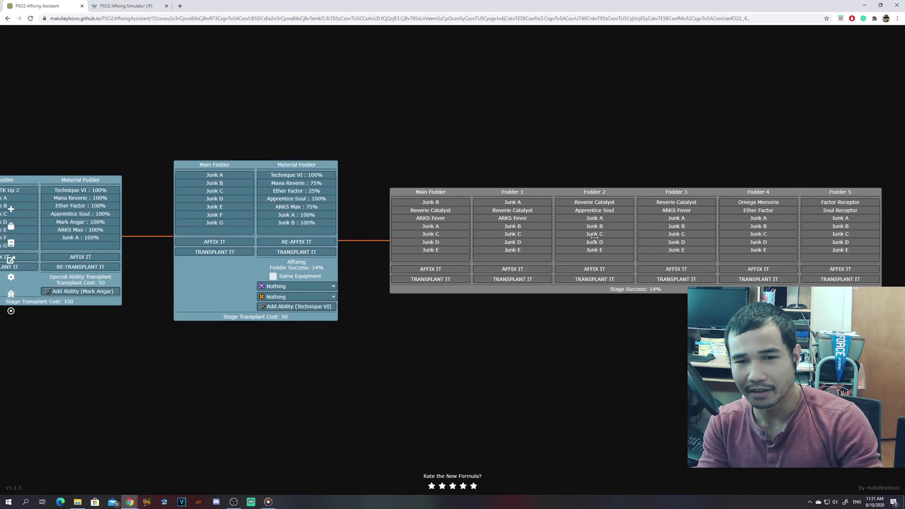
left_click_drag(584, 251, 595, 226)
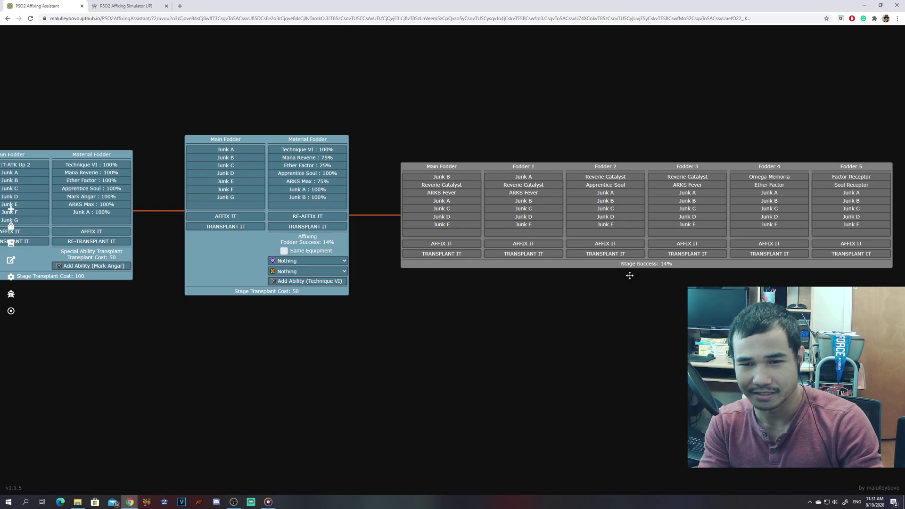
mouse_move(278, 139)
left_mouse_down()
mouse_move(282, 118)
mouse_move(292, 133)
left_mouse_up()
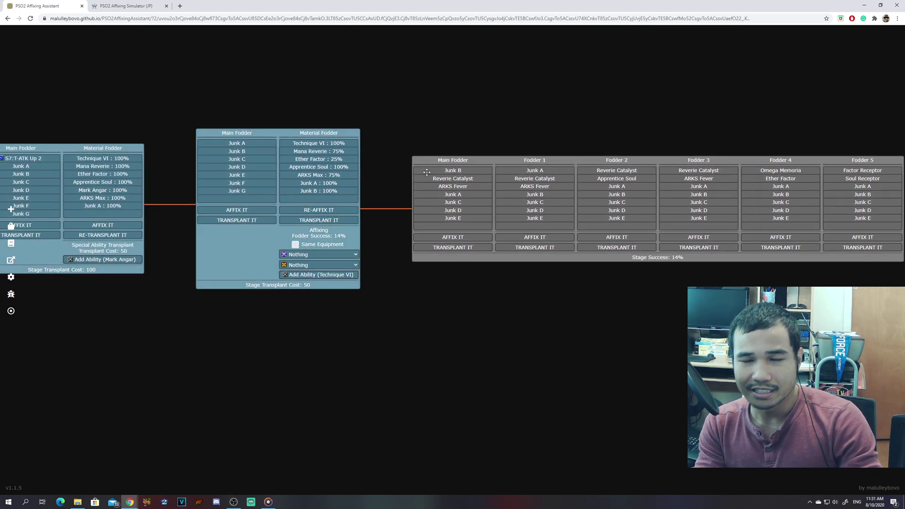